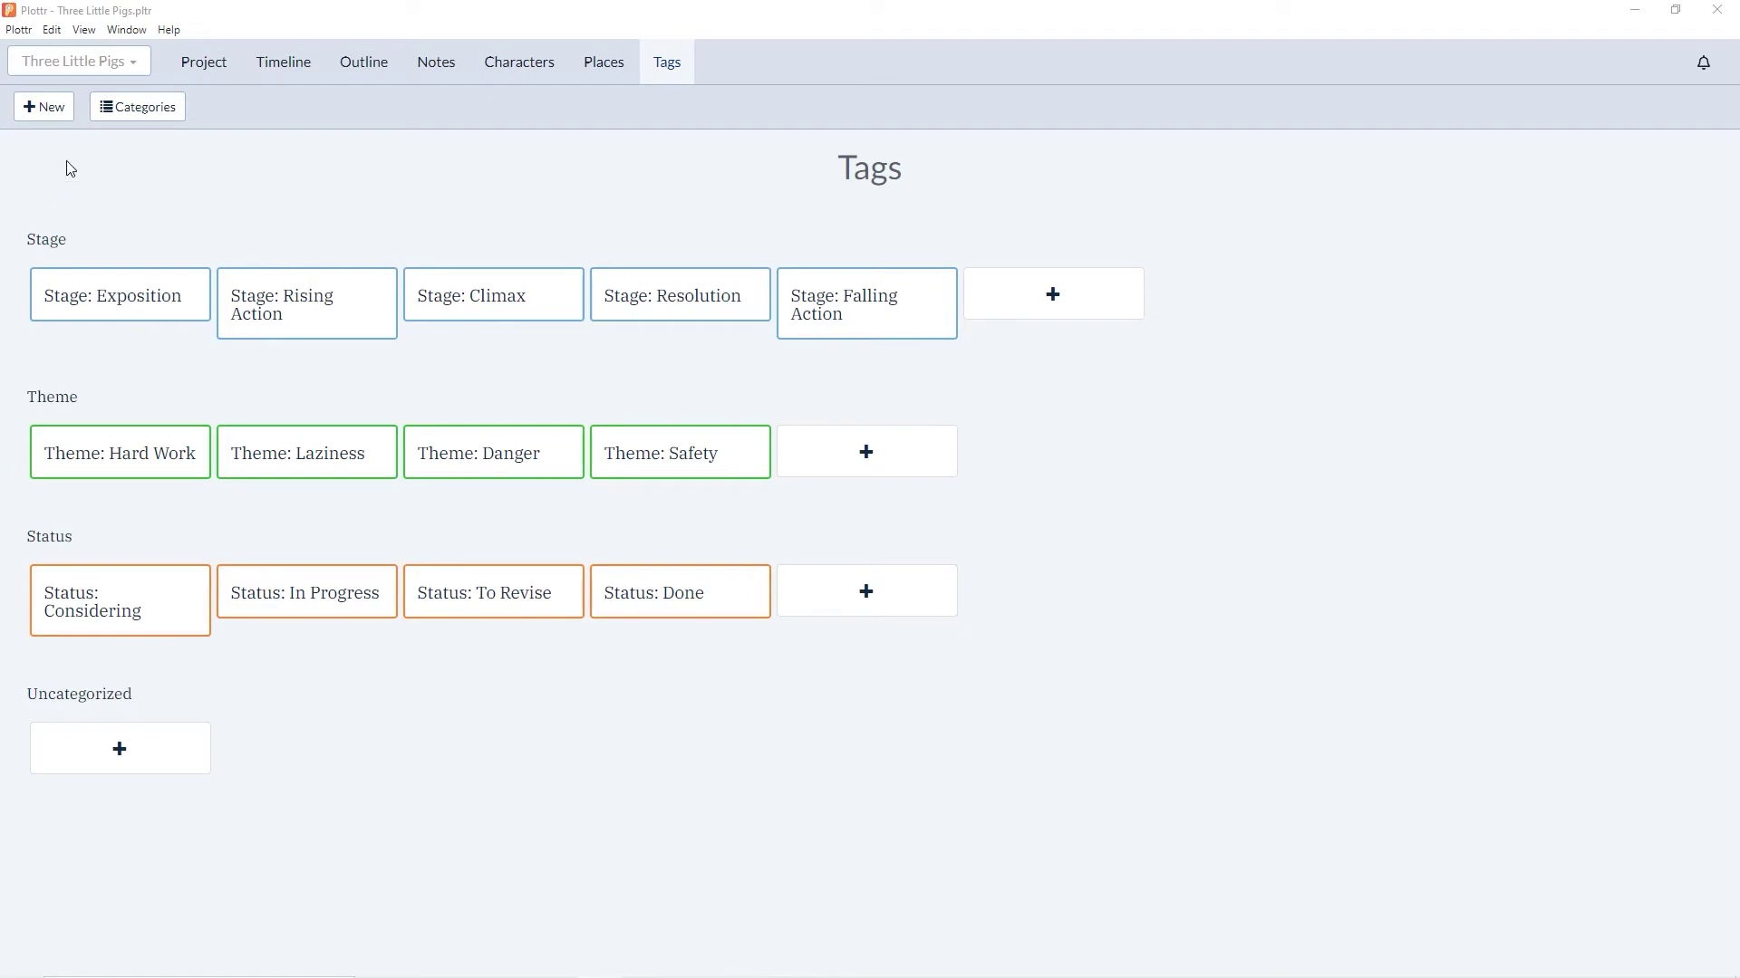
Create a 'Magic Items' tag under Uncategorized, colour it purple, and save it
left_click(54, 113)
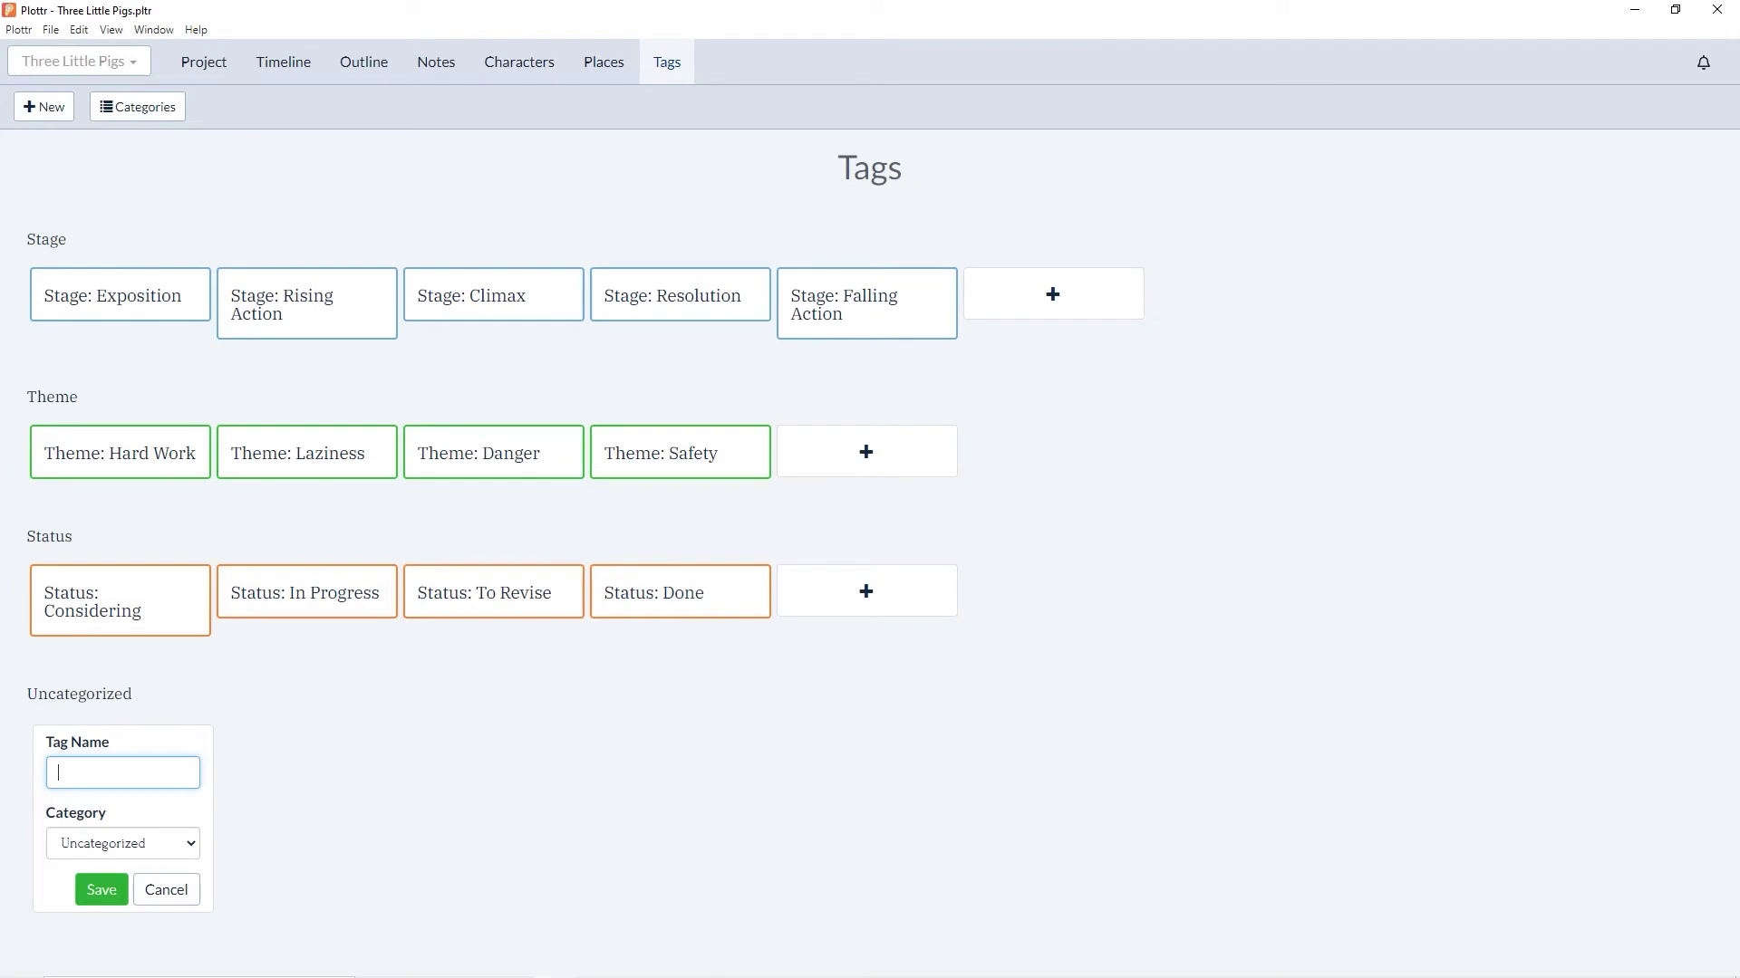
type("Magic Items")
left_click(186, 848)
left_click(184, 844)
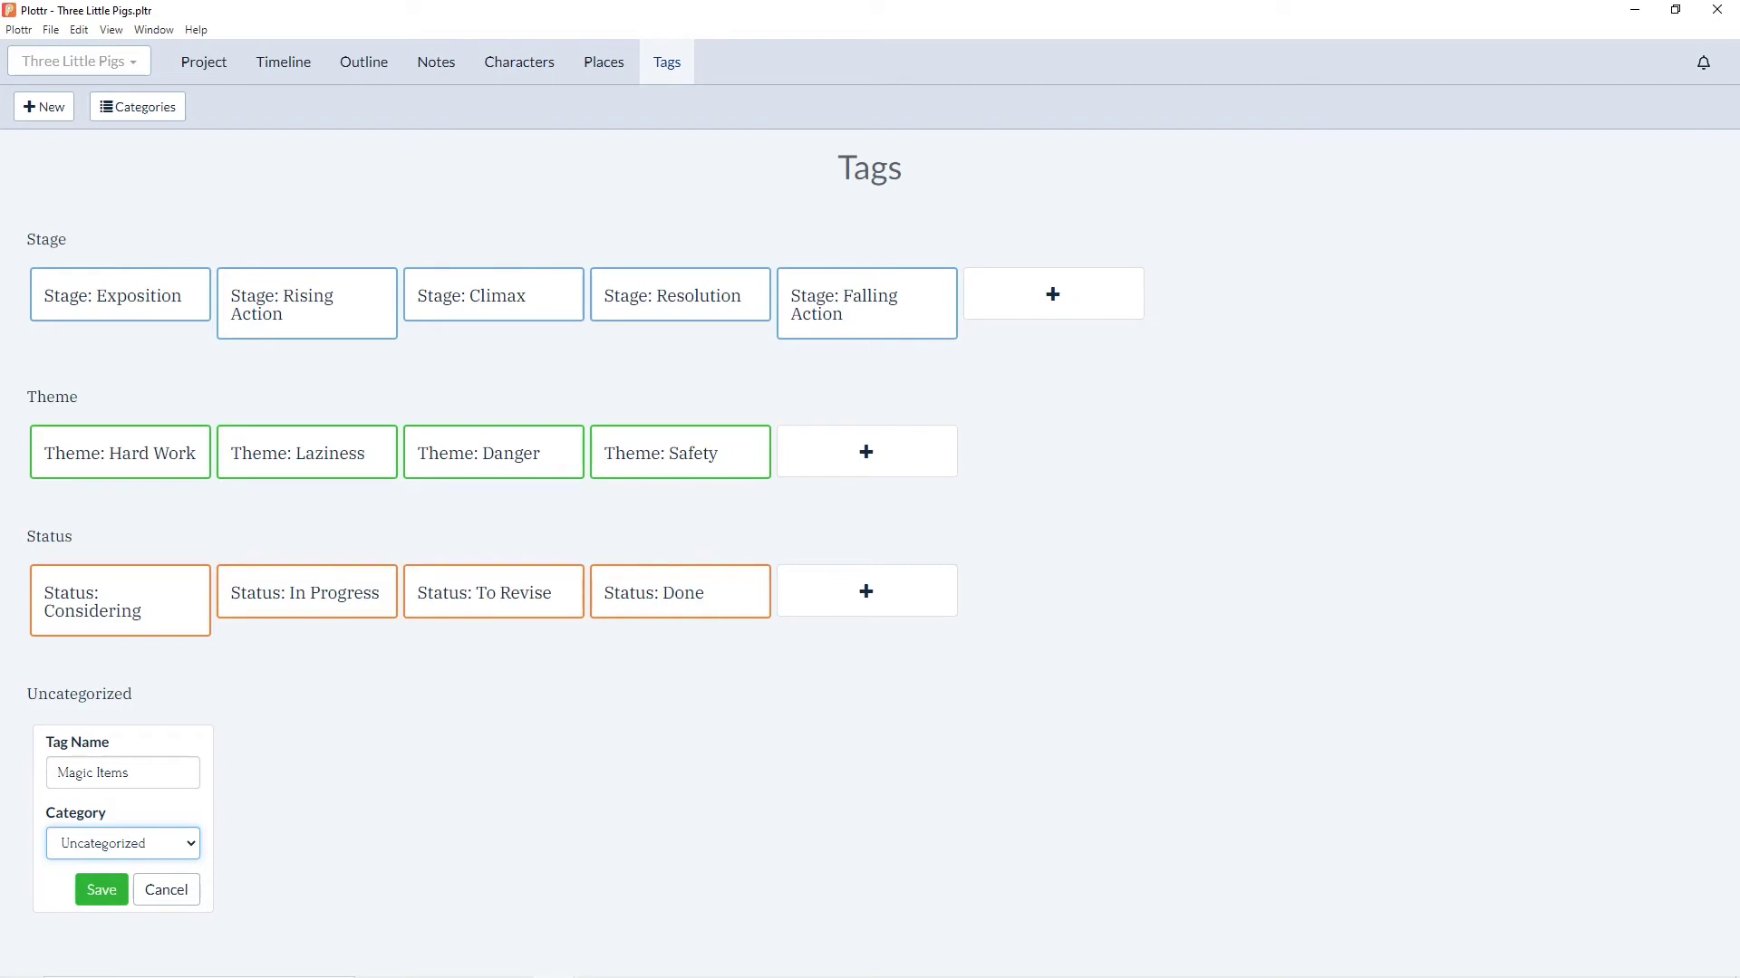
left_click(123, 709)
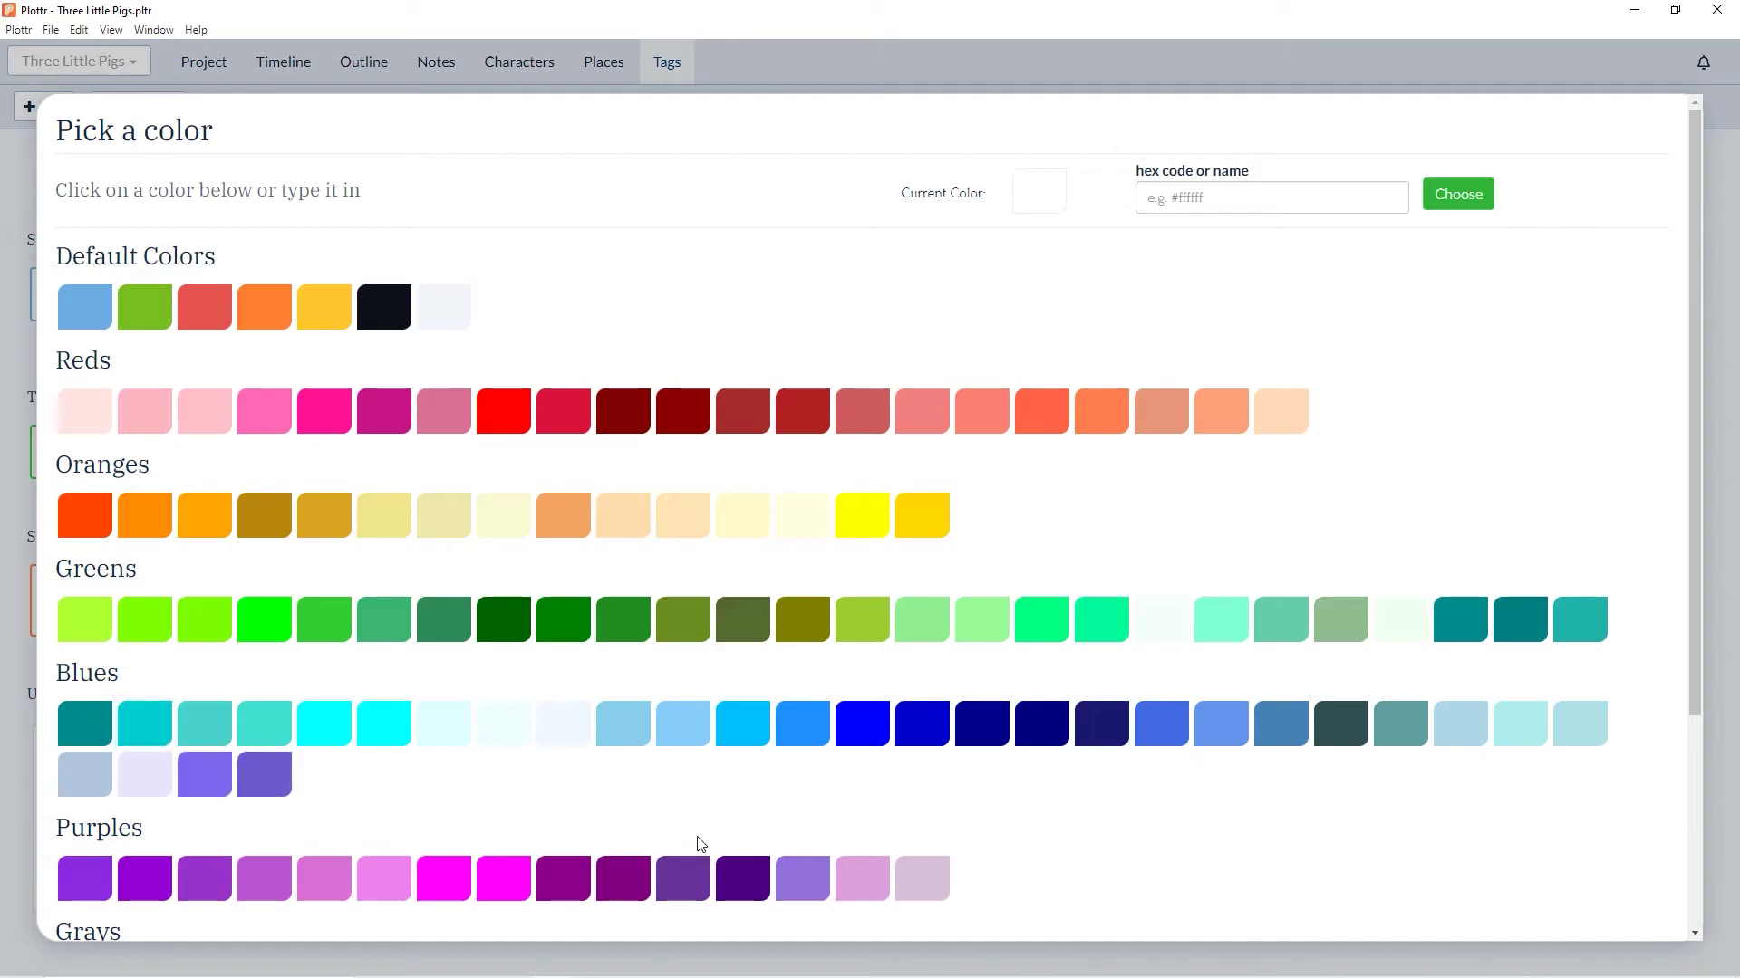
left_click(801, 886)
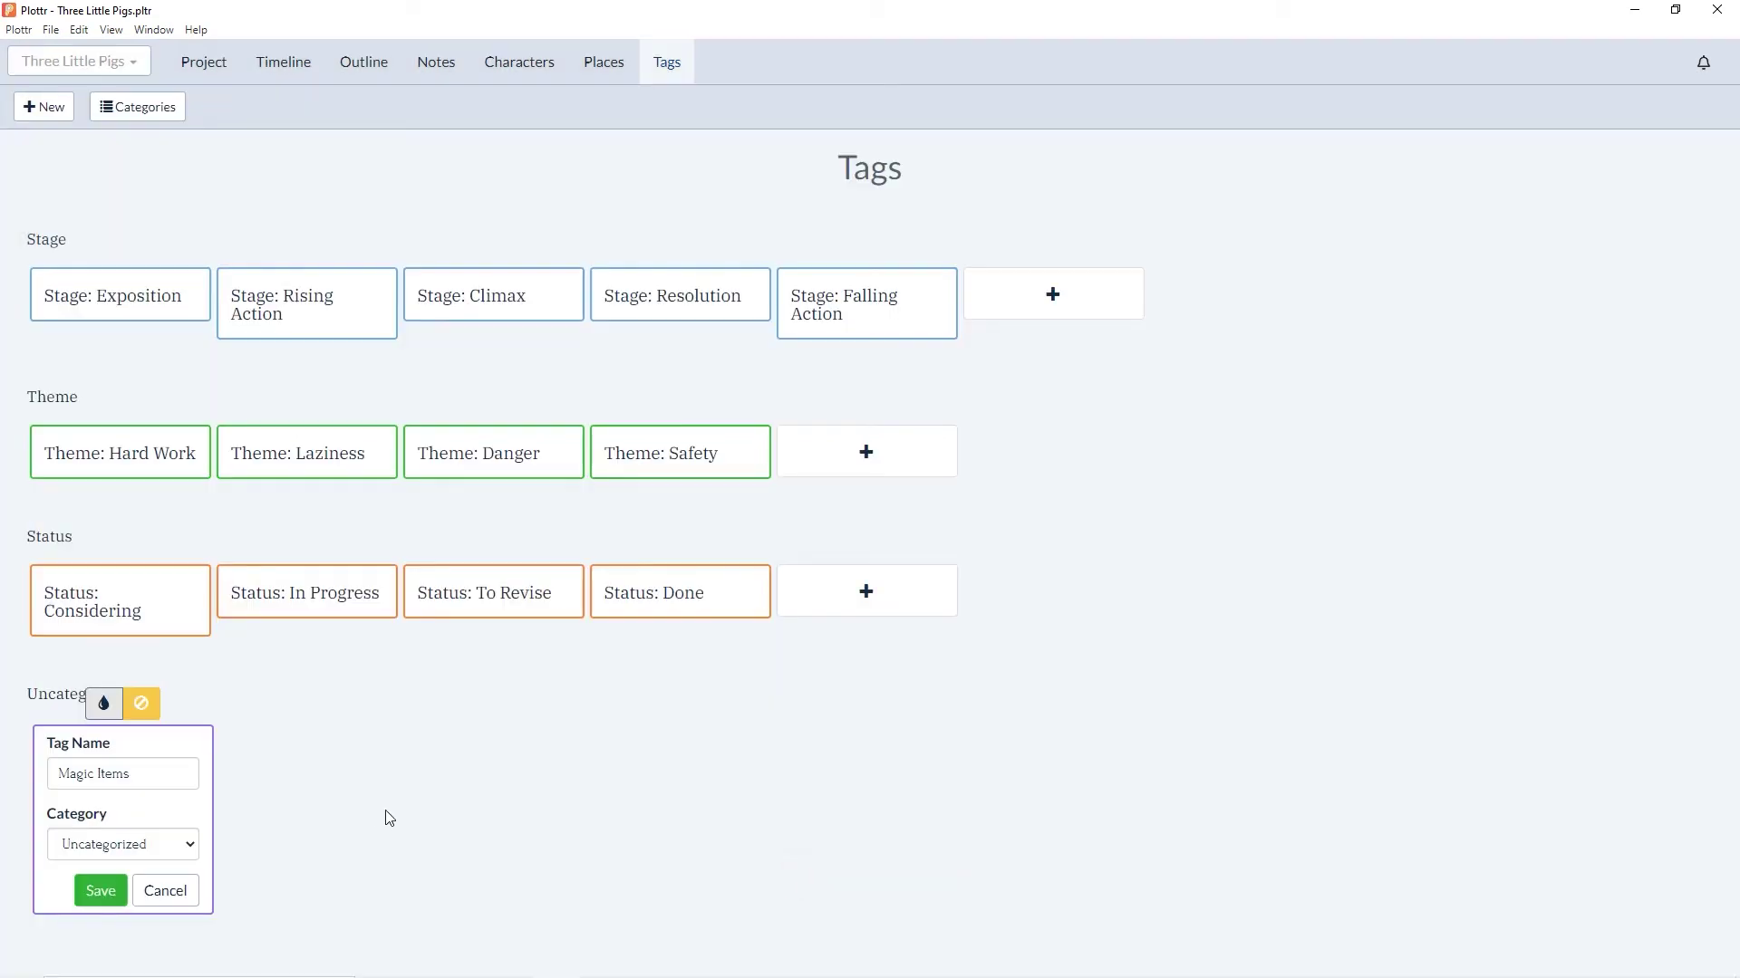
left_click(99, 896)
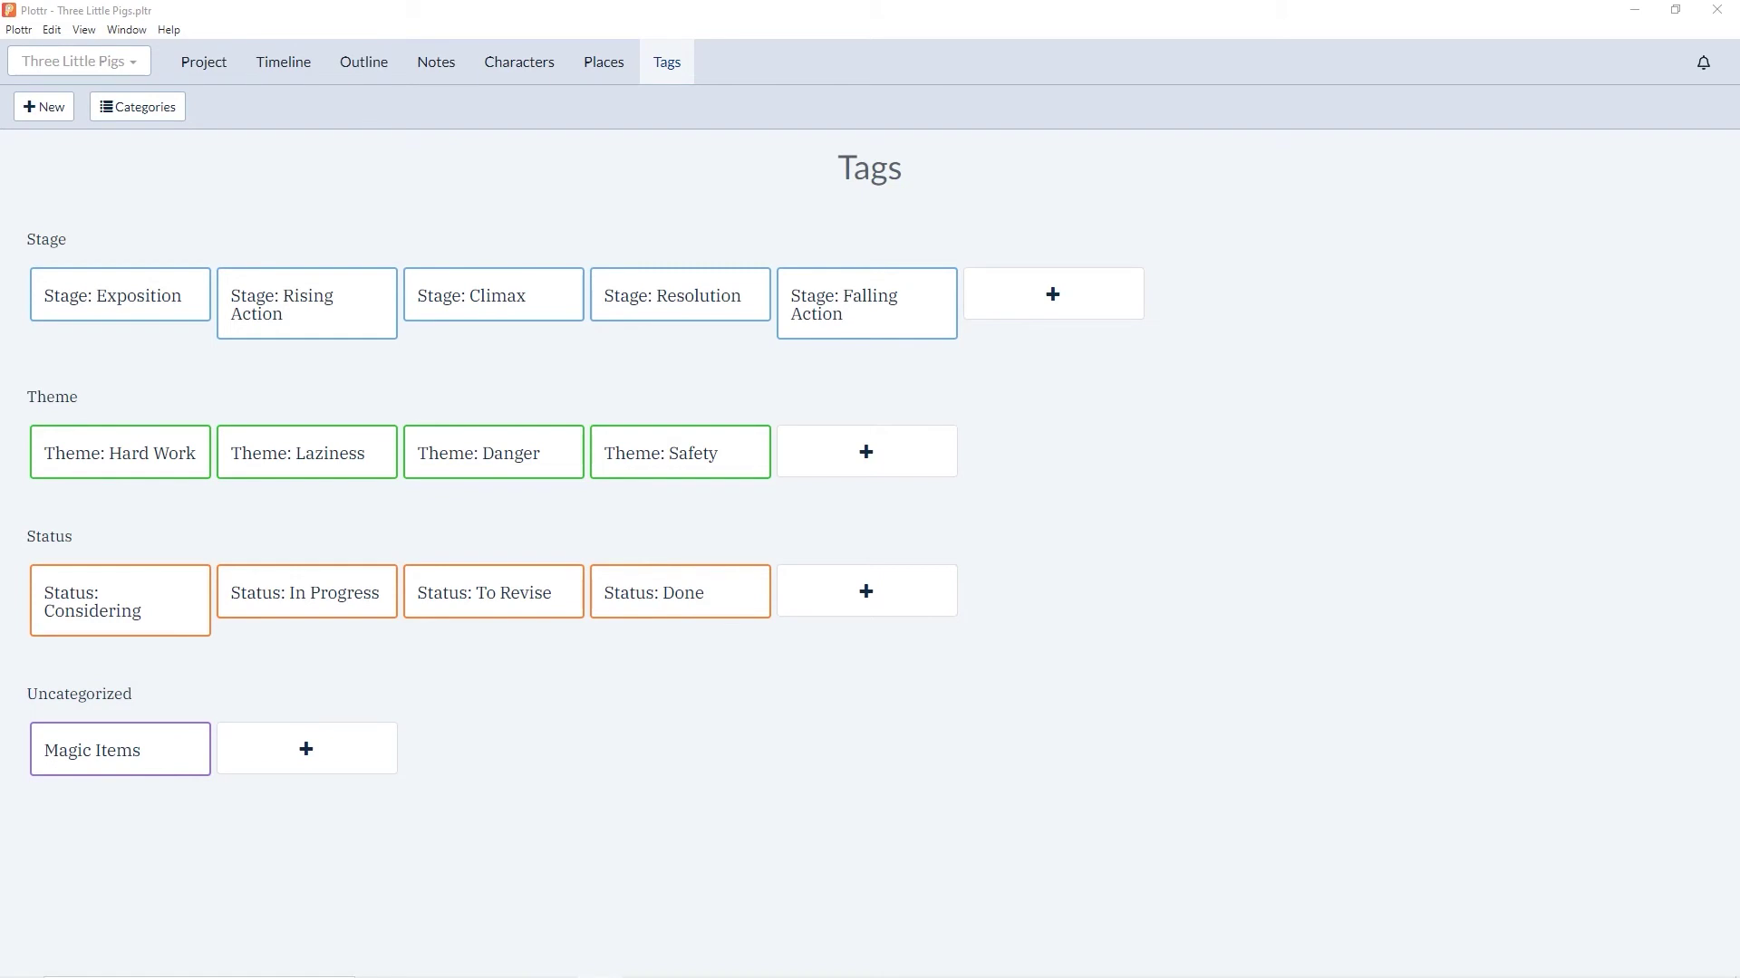
Add the Magic Items tag to the Chapter 1 Main Plot scene card on the Timeline, then close the card
left_click(297, 69)
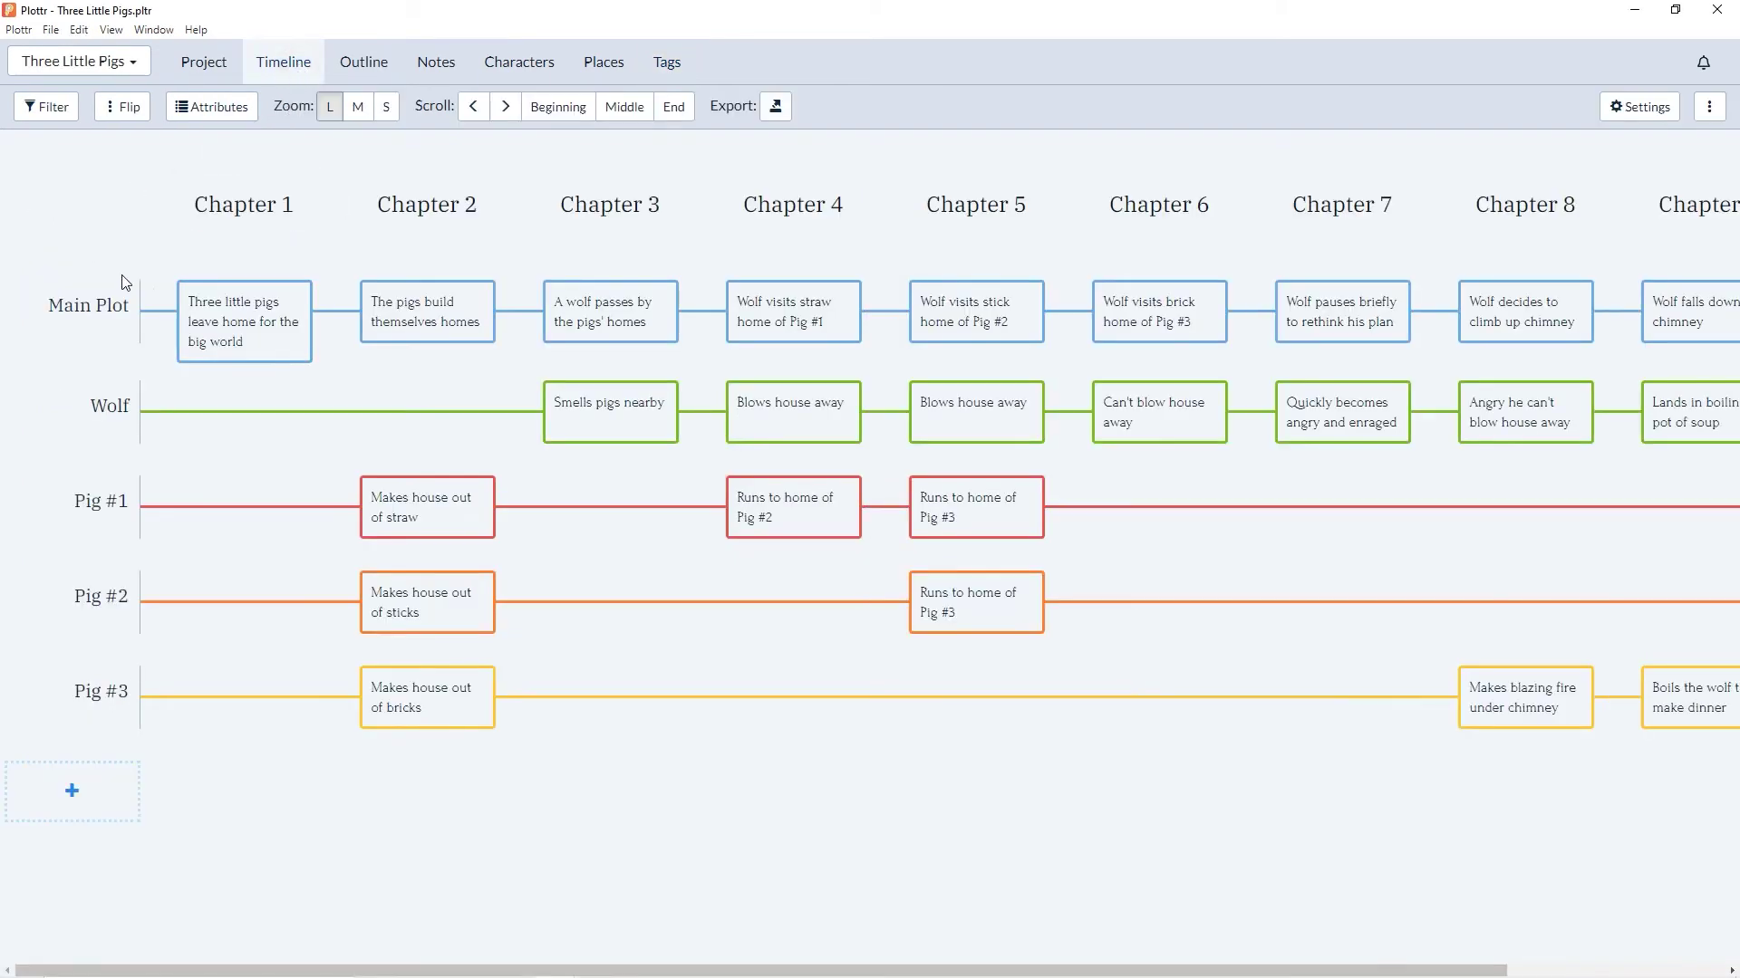
mouse_move(244, 326)
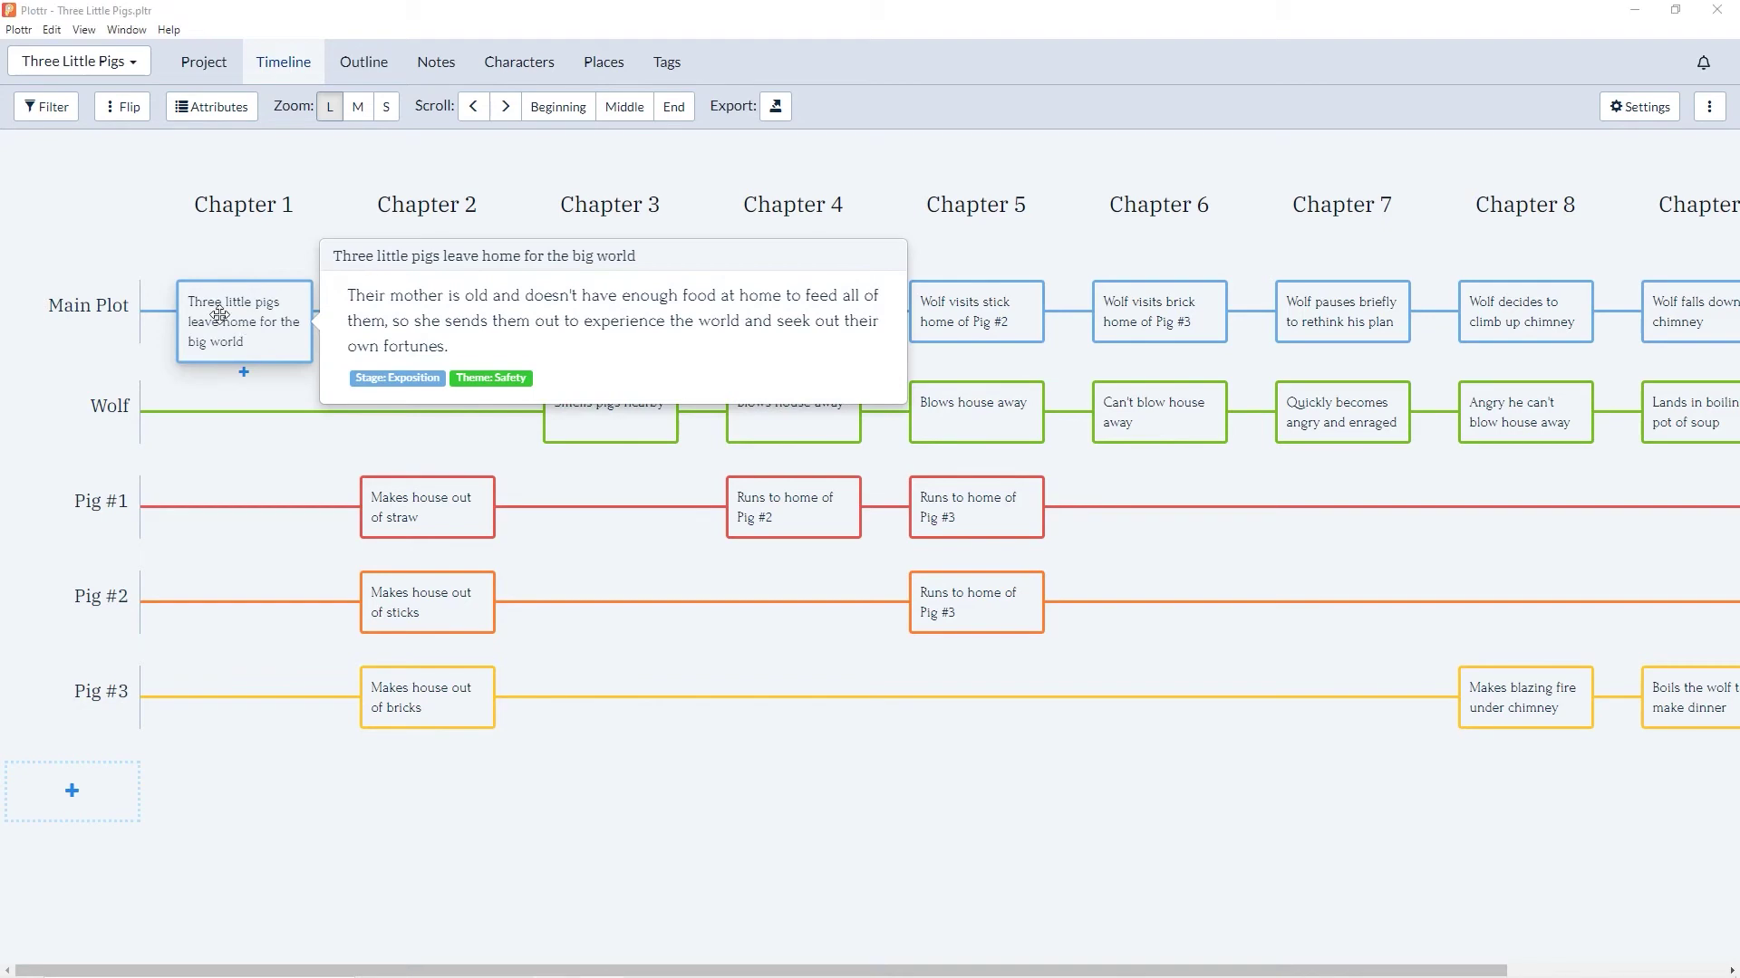
left_click(219, 315)
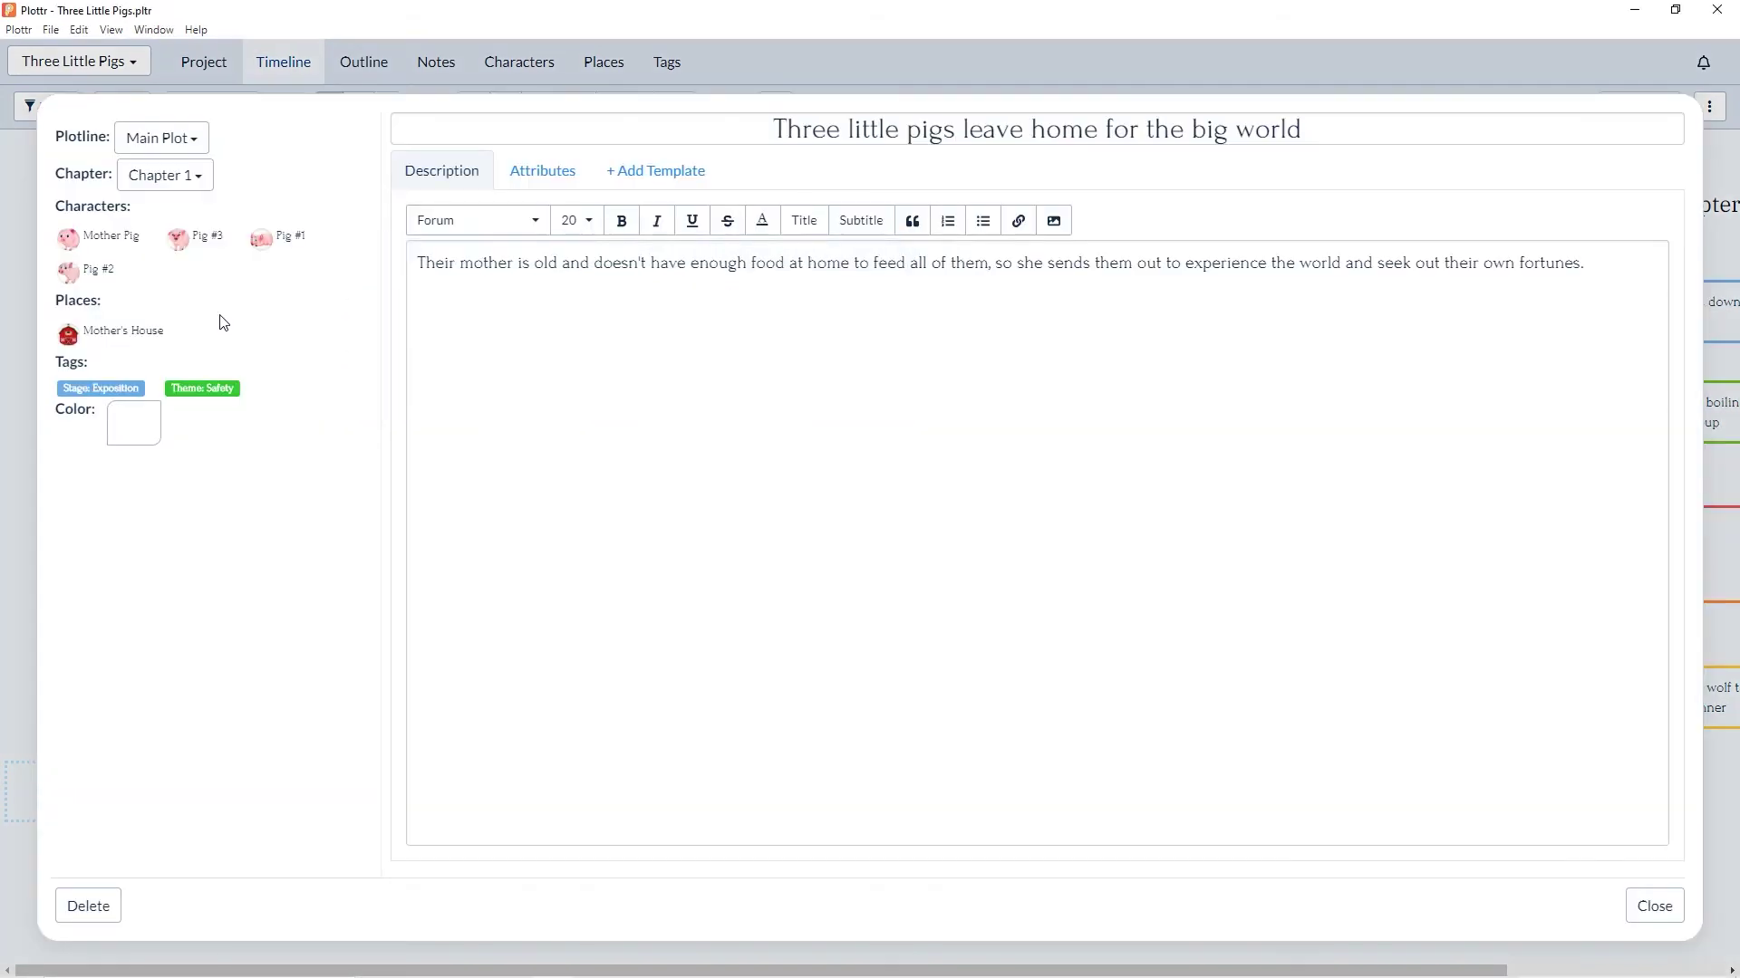
mouse_move(147, 369)
left_click(102, 363)
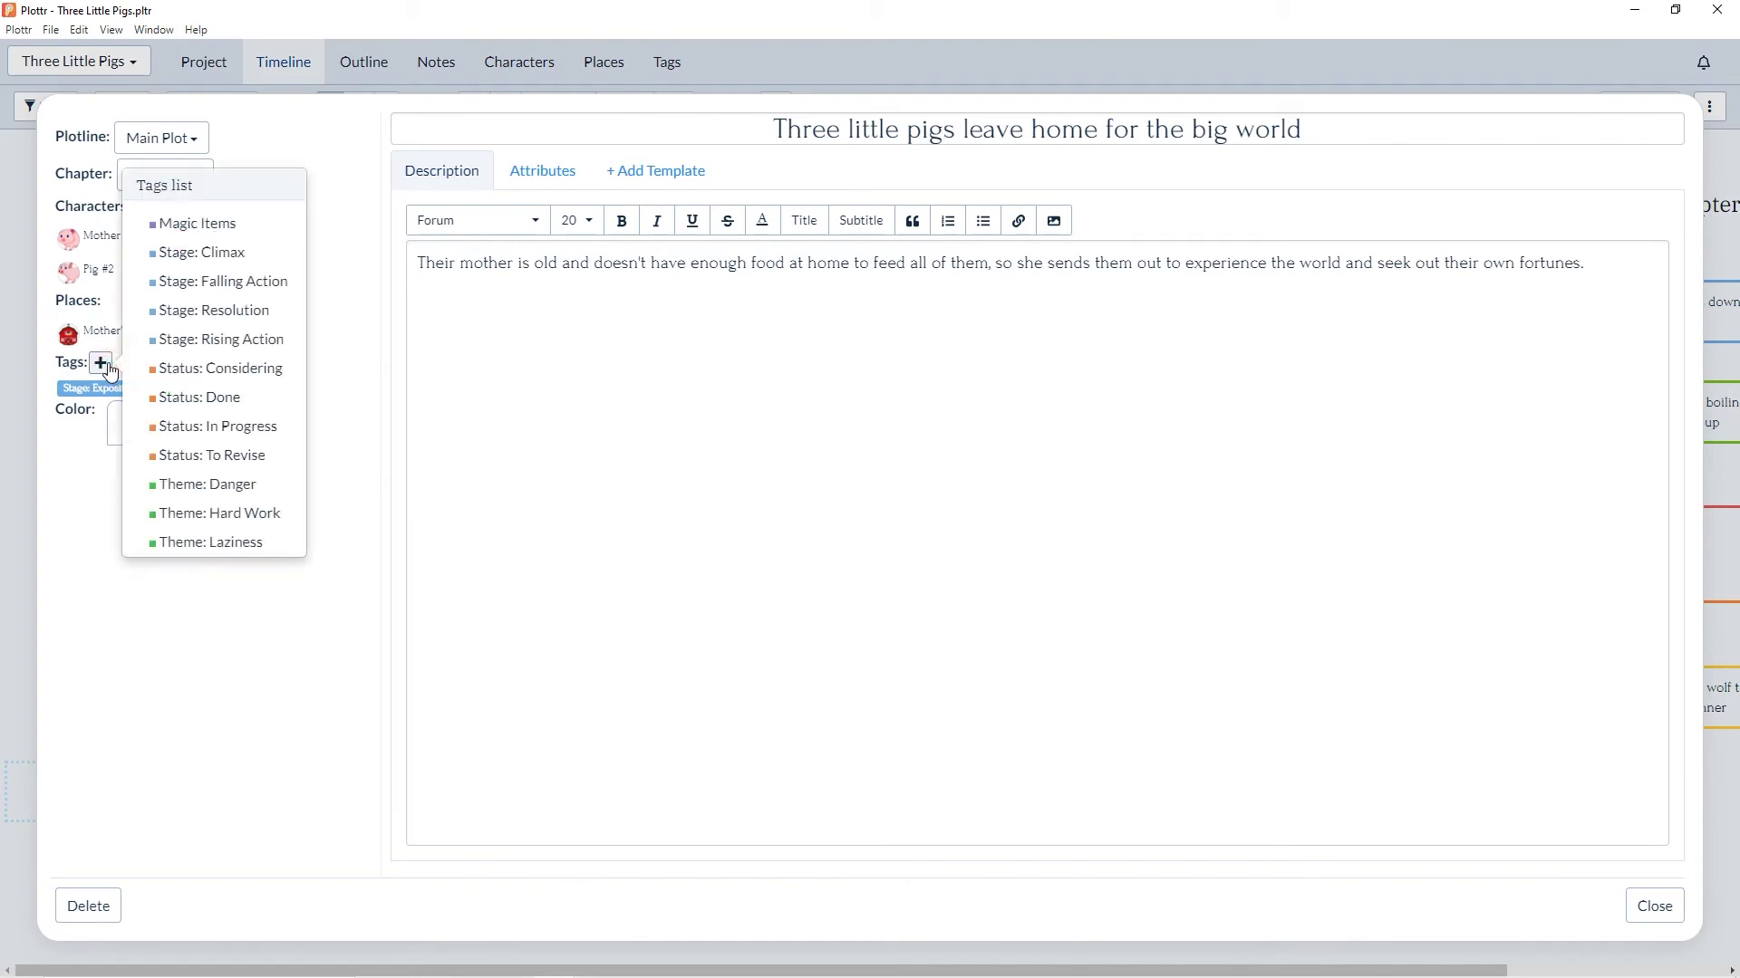
left_click(206, 226)
left_click(354, 469)
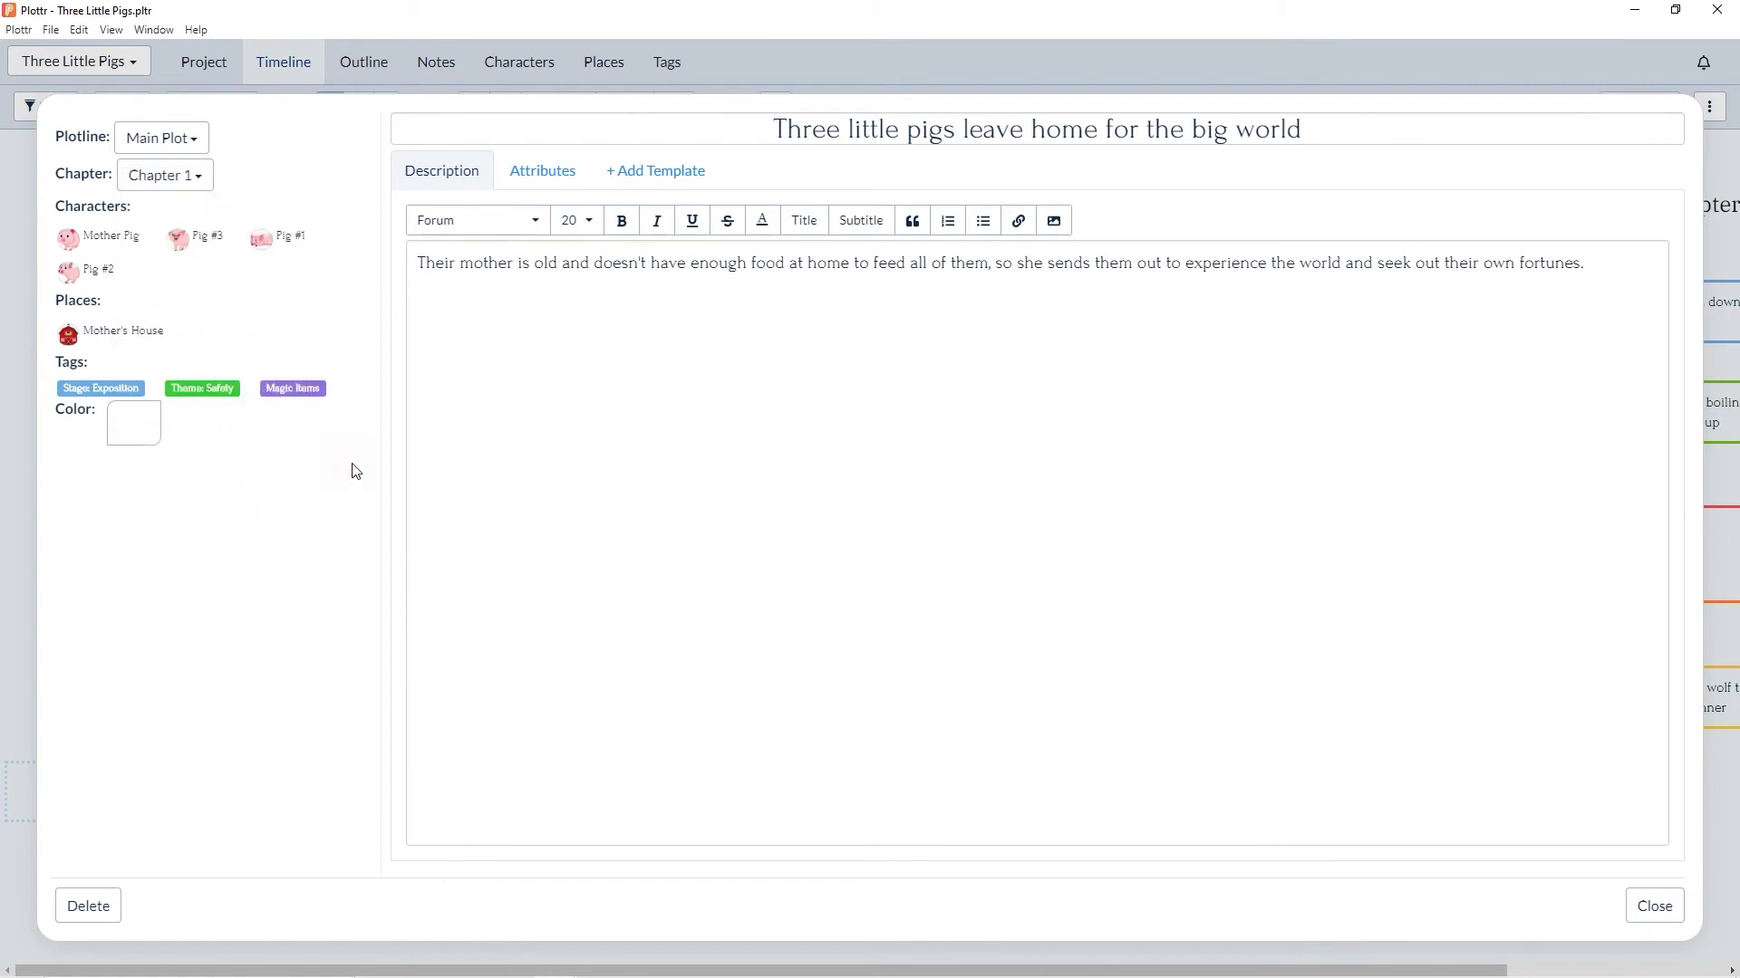
left_click(1642, 910)
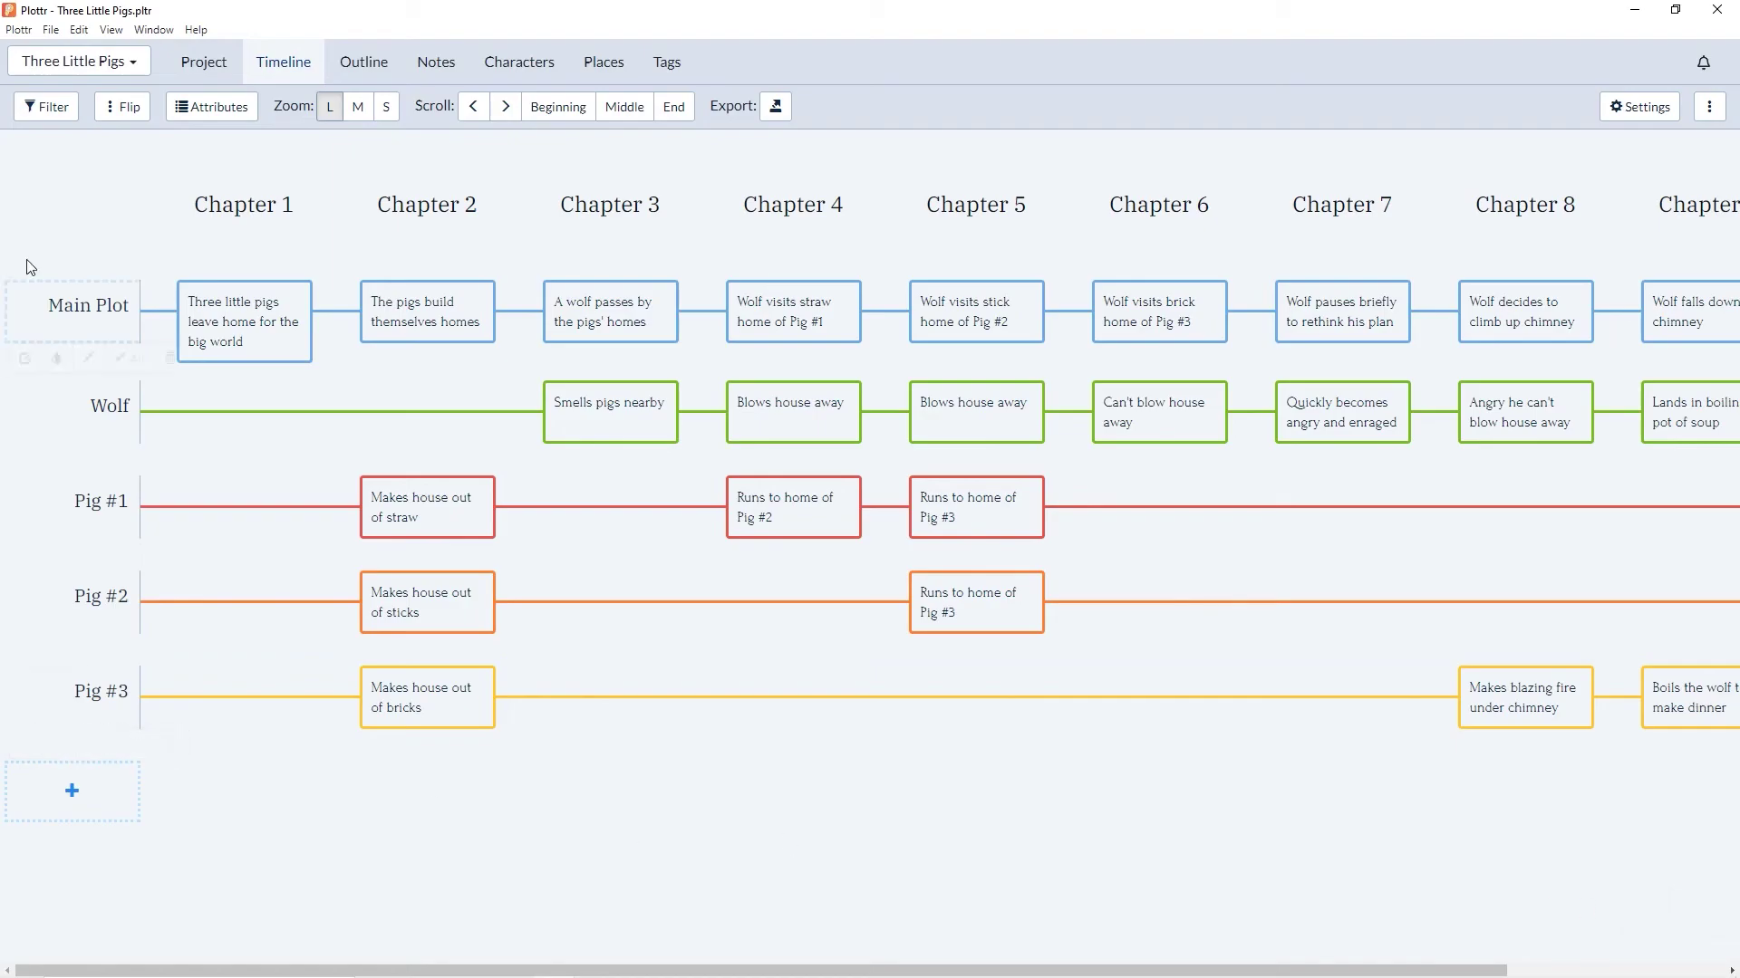
Filter the Timeline by the Magic Items tag, leaving only the Chapter 1 scene highlighted
mouse_move(228, 314)
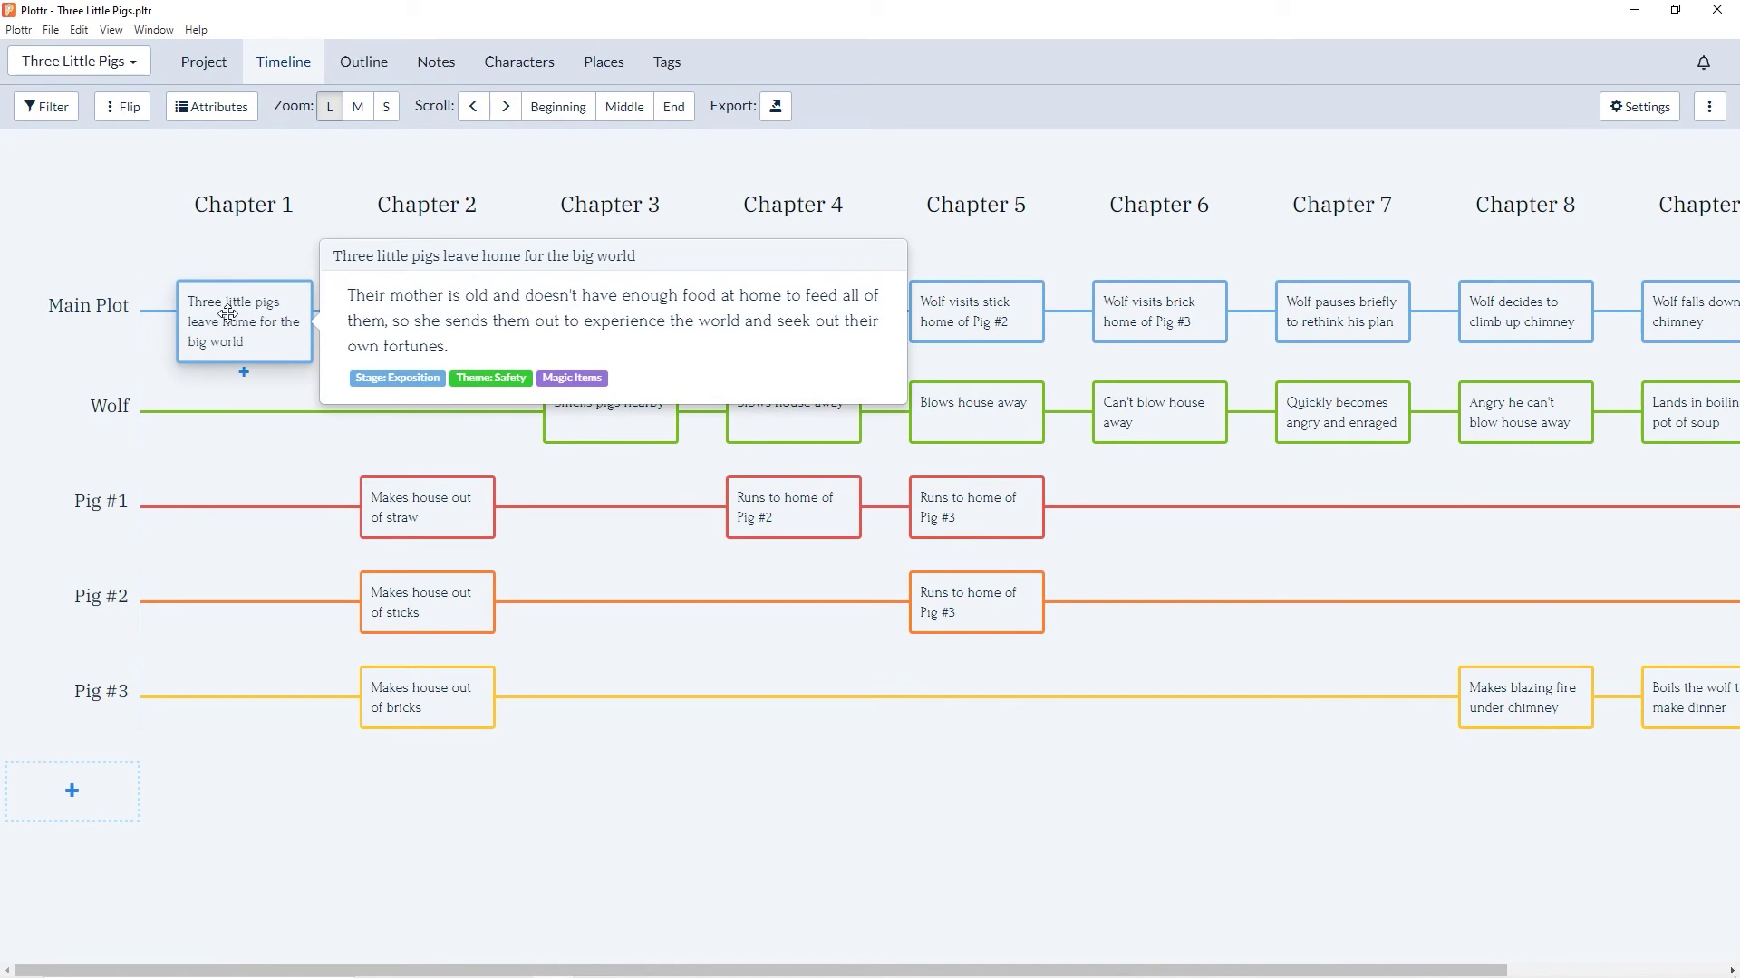
left_click(52, 107)
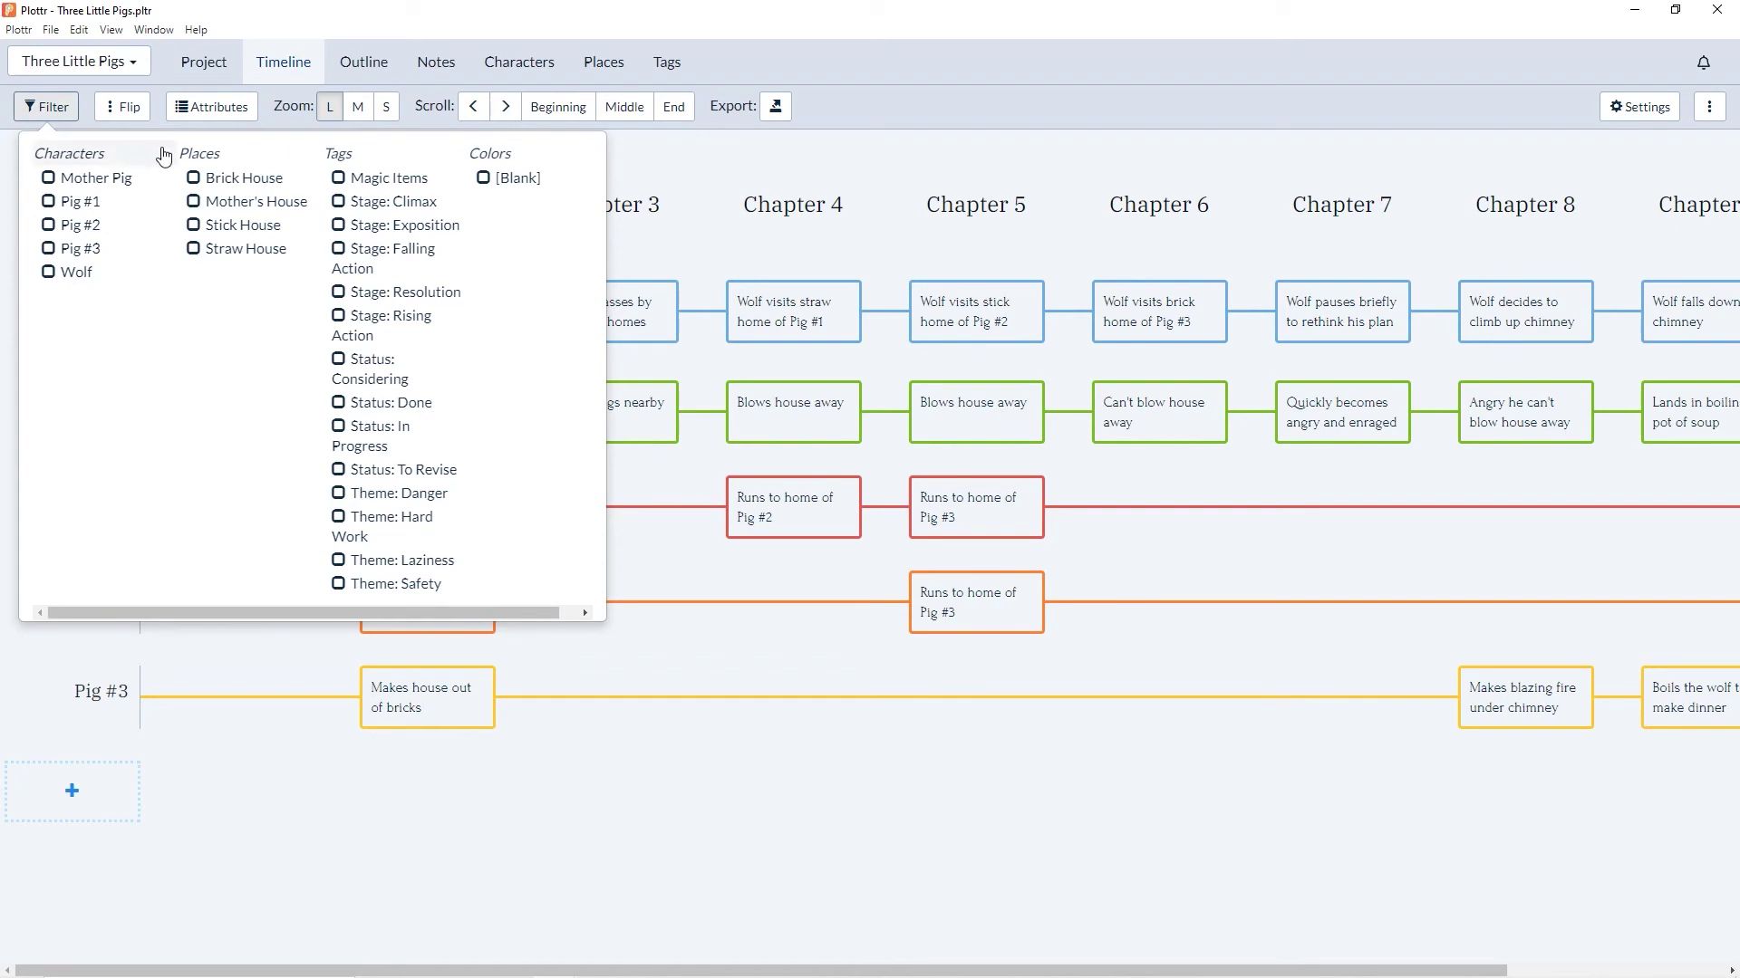
left_click(338, 178)
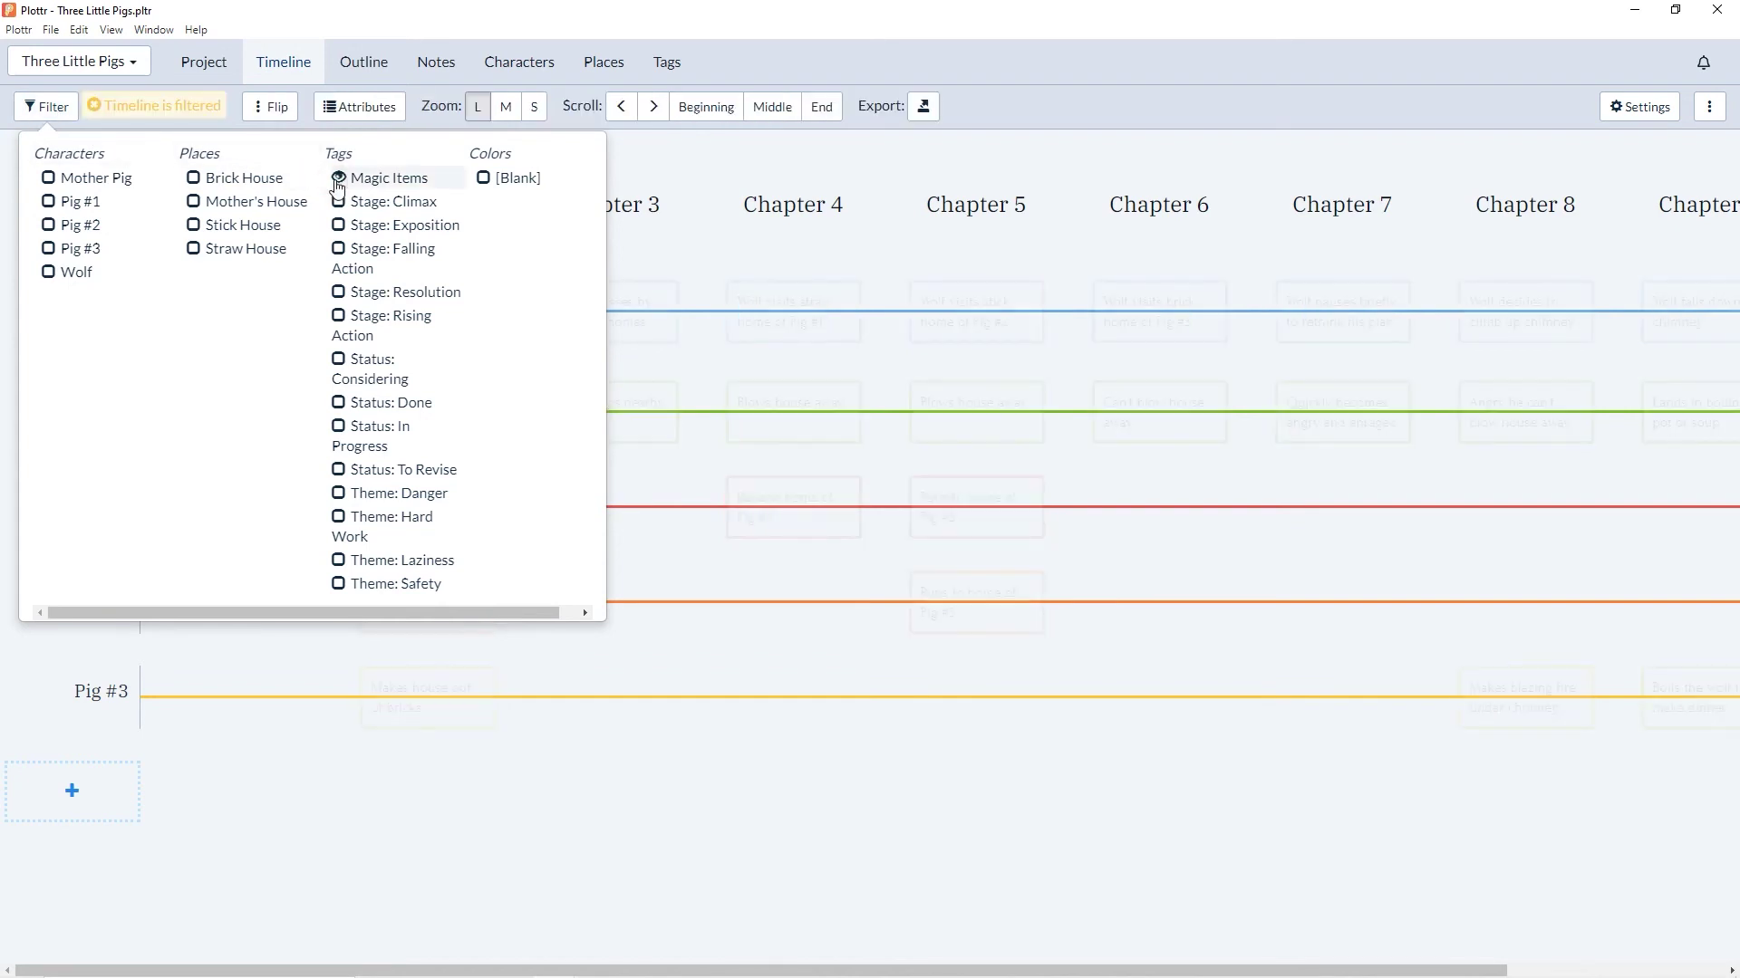
left_click(60, 107)
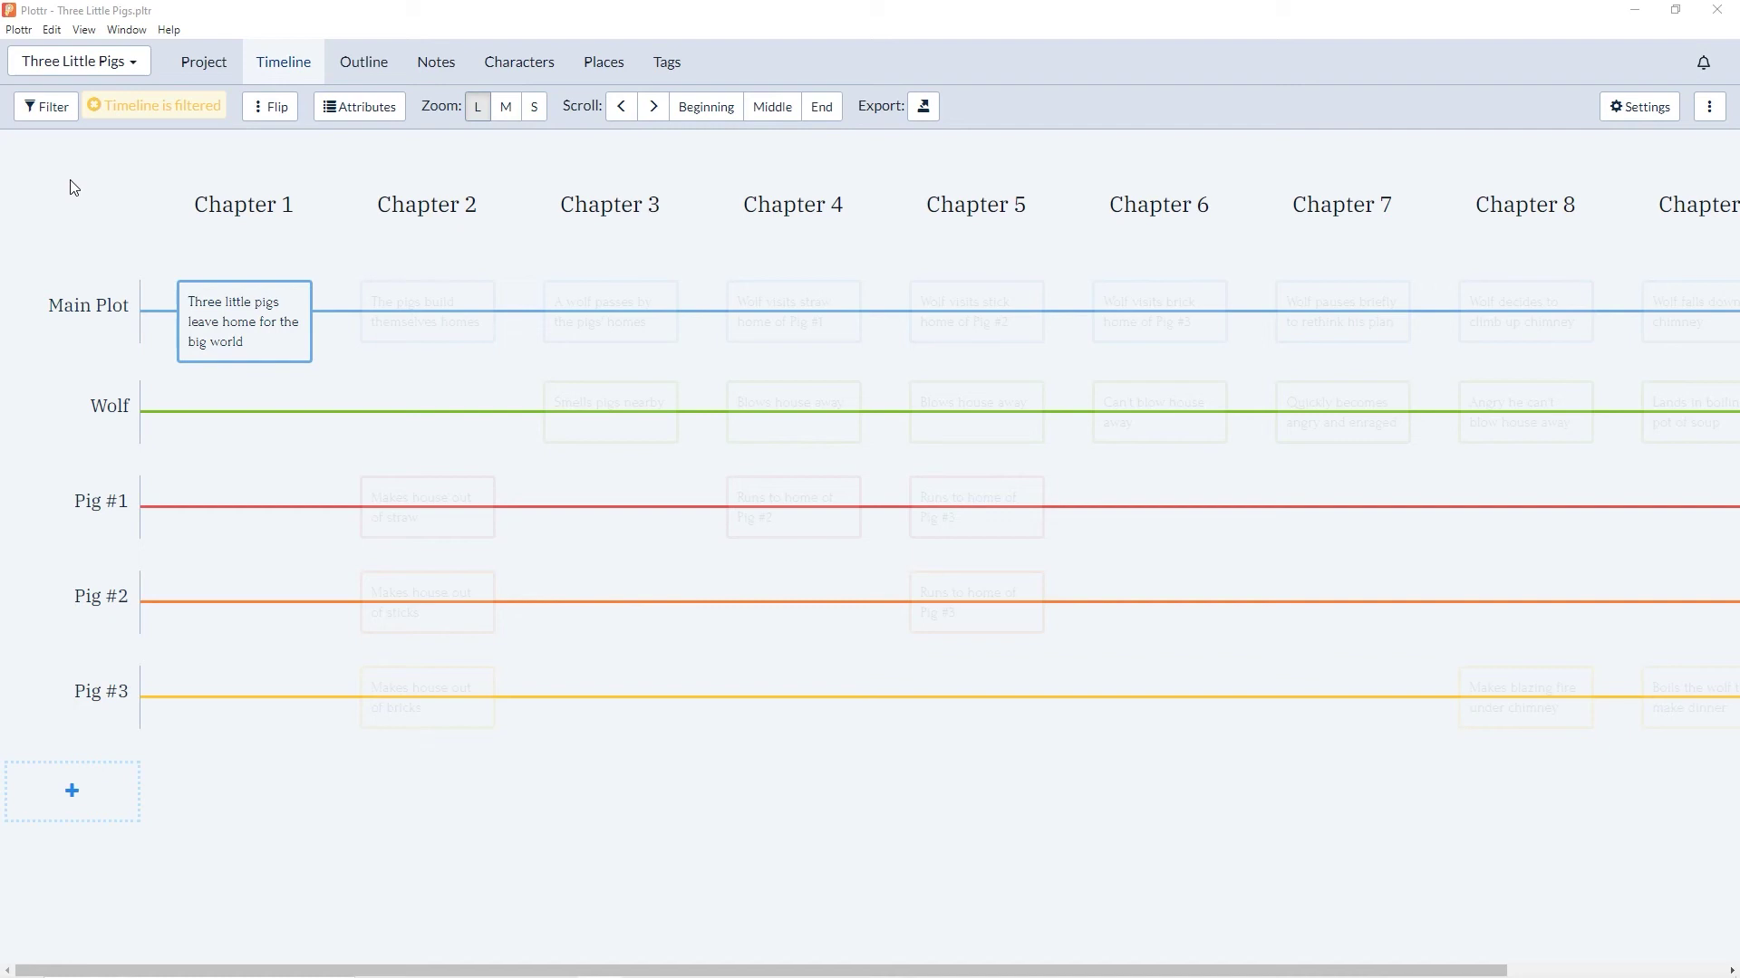
Clear the timeline filter, then remove and re-add Magic Items on the Chapter 1 scene in the Outline
left_click(122, 107)
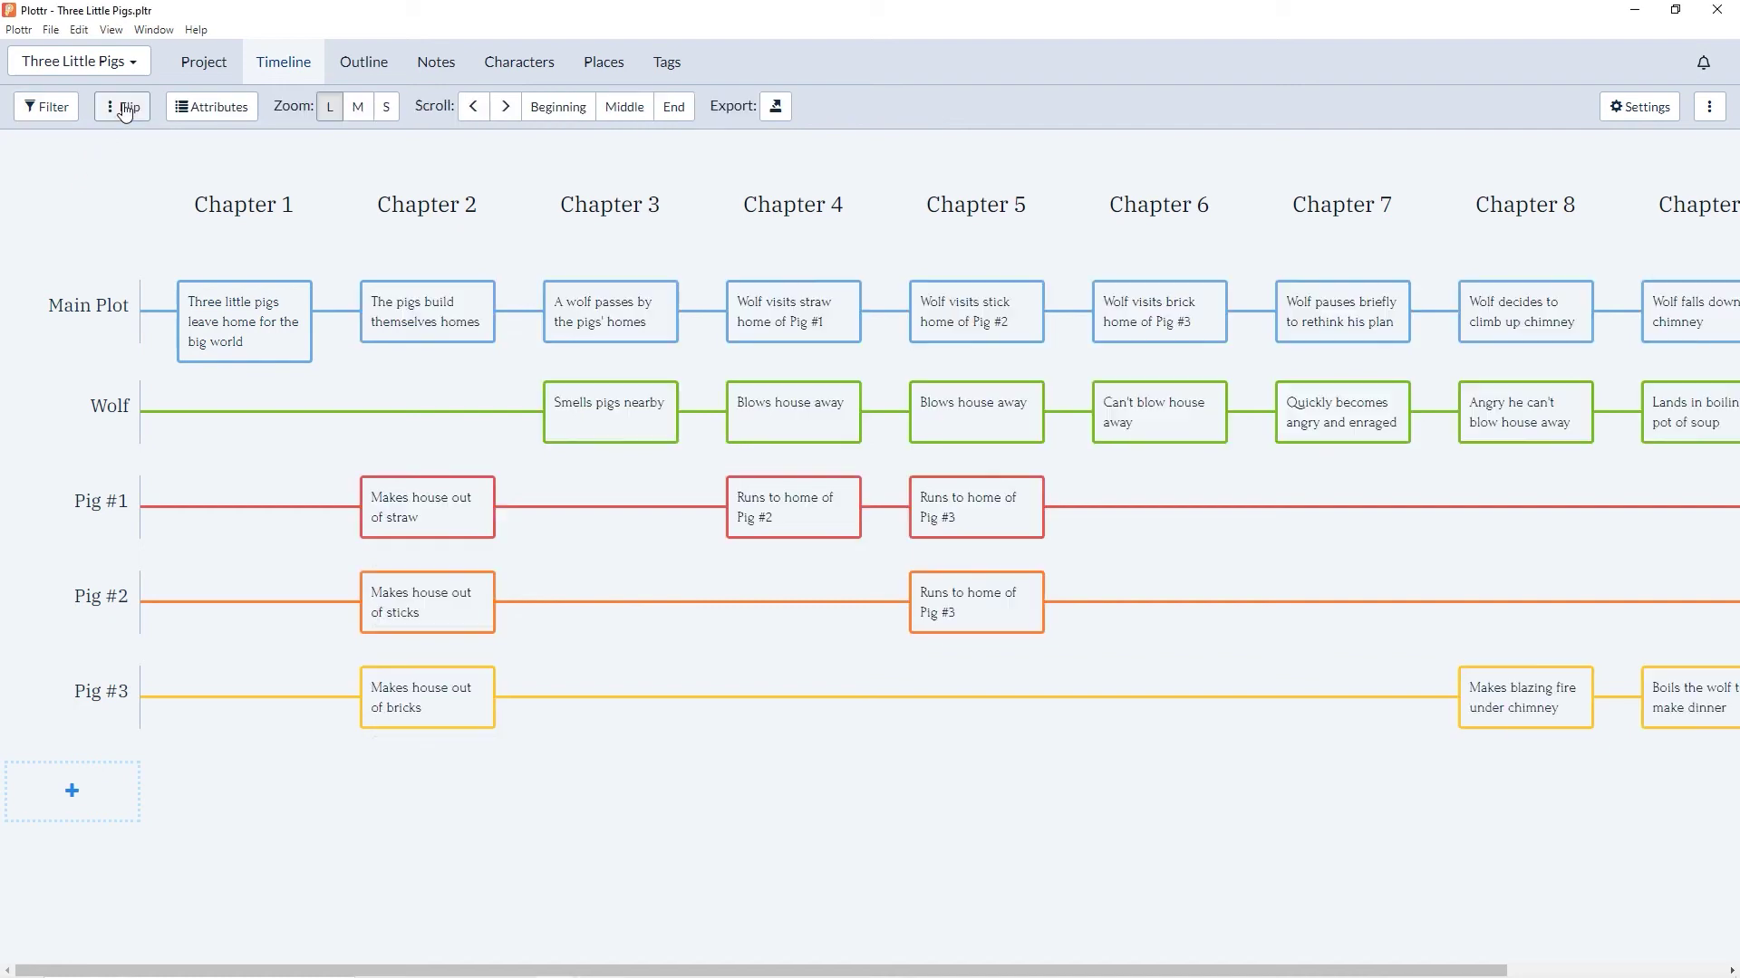
left_click(355, 65)
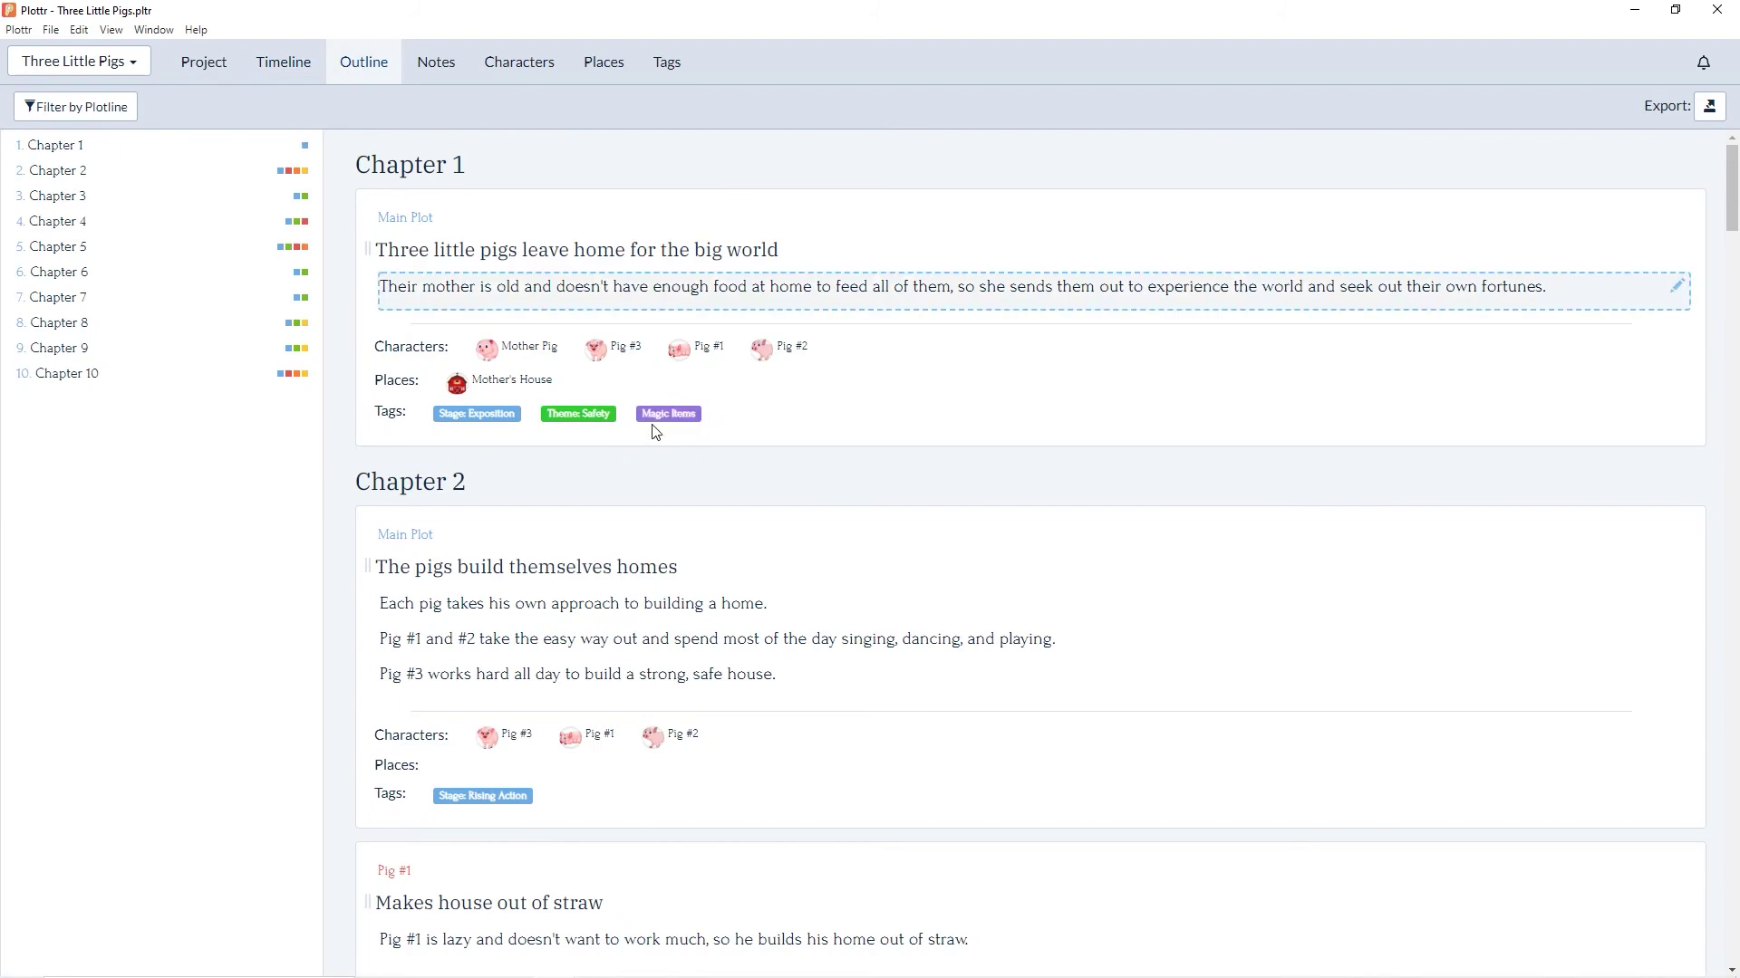
left_click(711, 417)
left_click(419, 415)
left_click(514, 274)
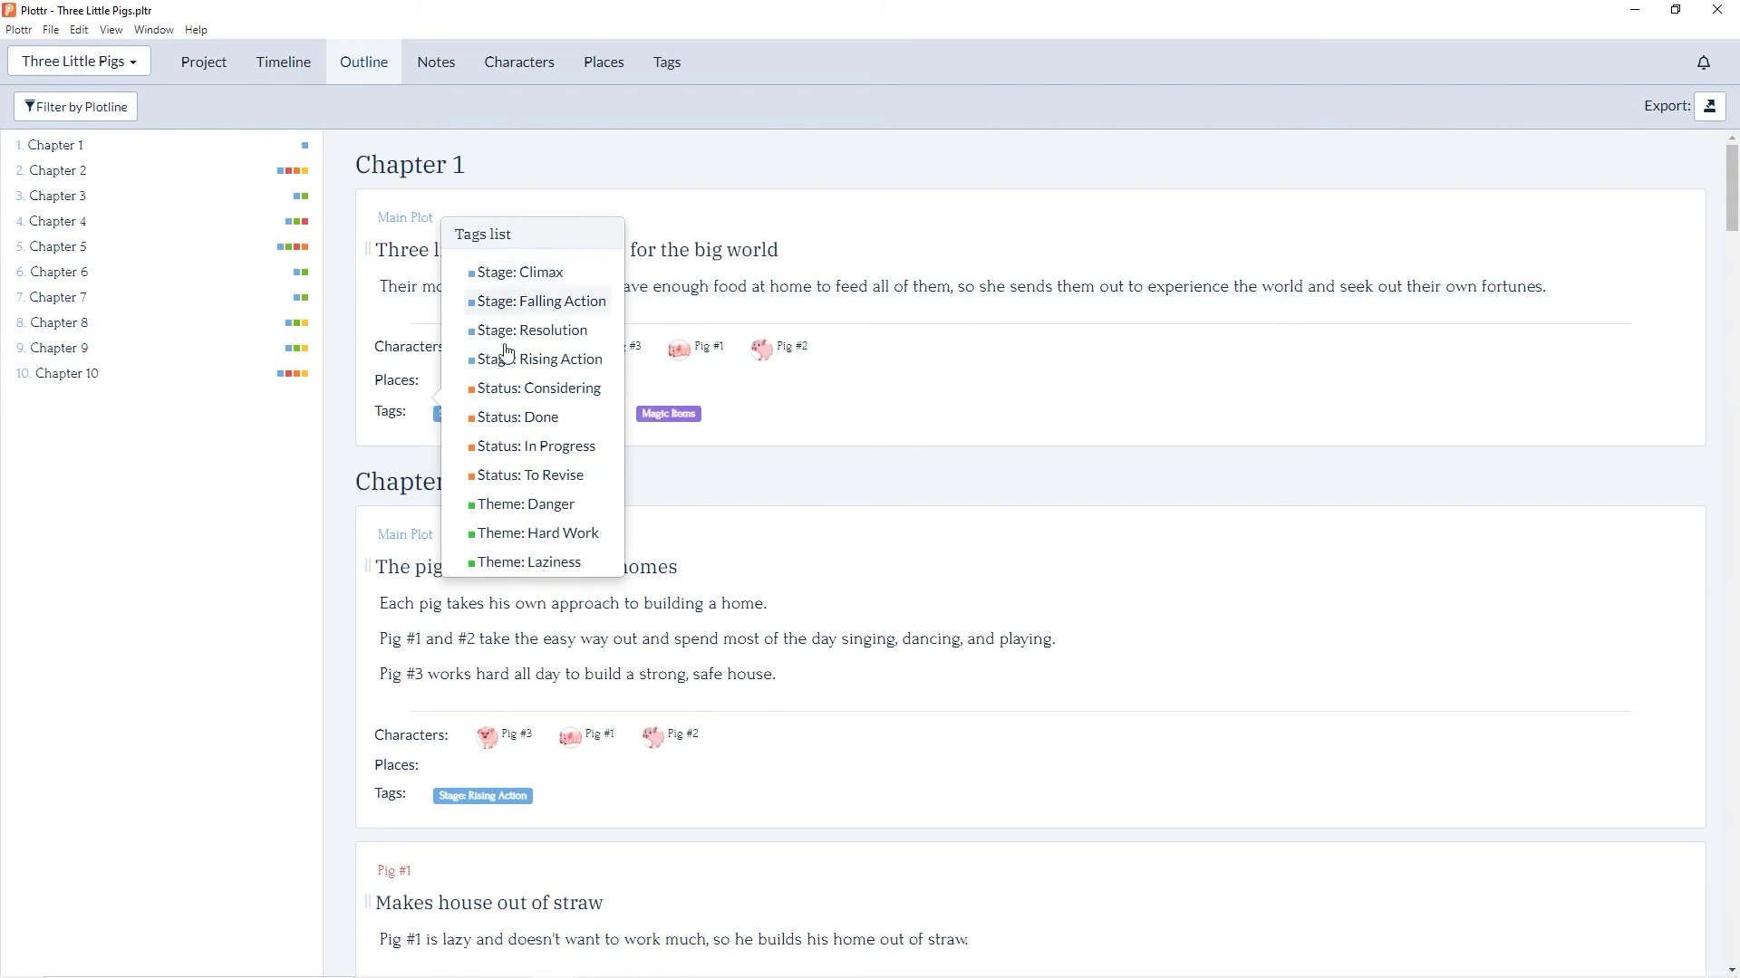
left_click(644, 478)
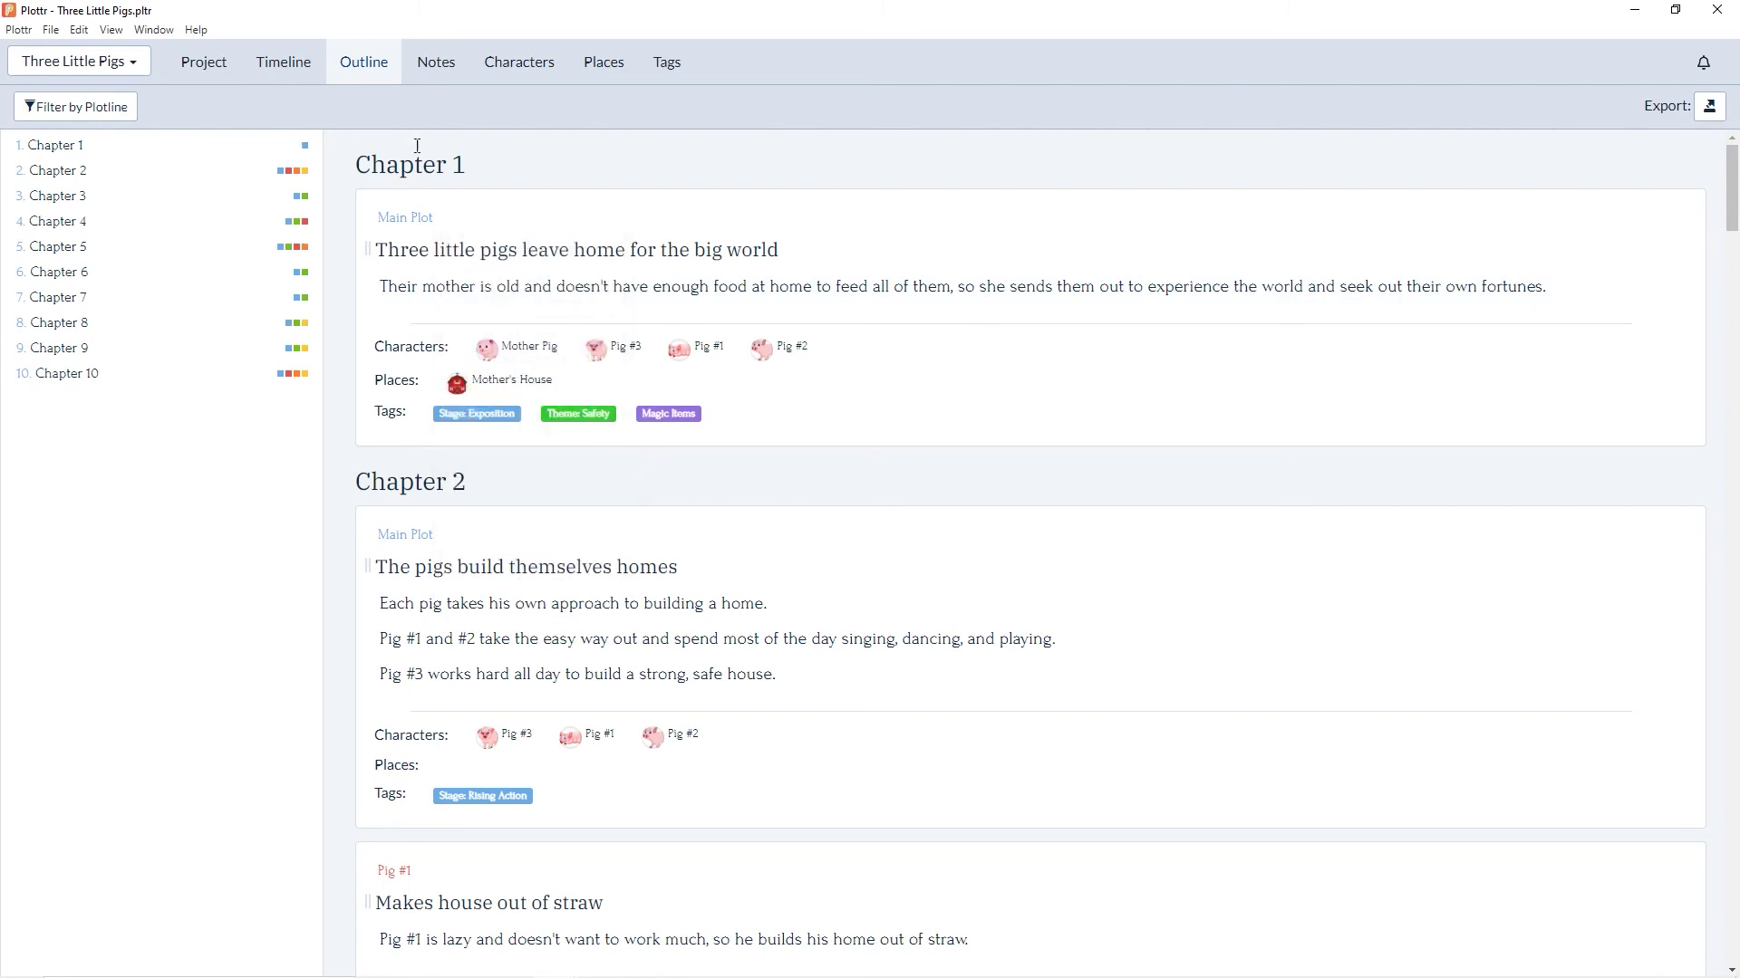
In Notes, add the Magic Items tag to the Animal ideas note
left_click(436, 62)
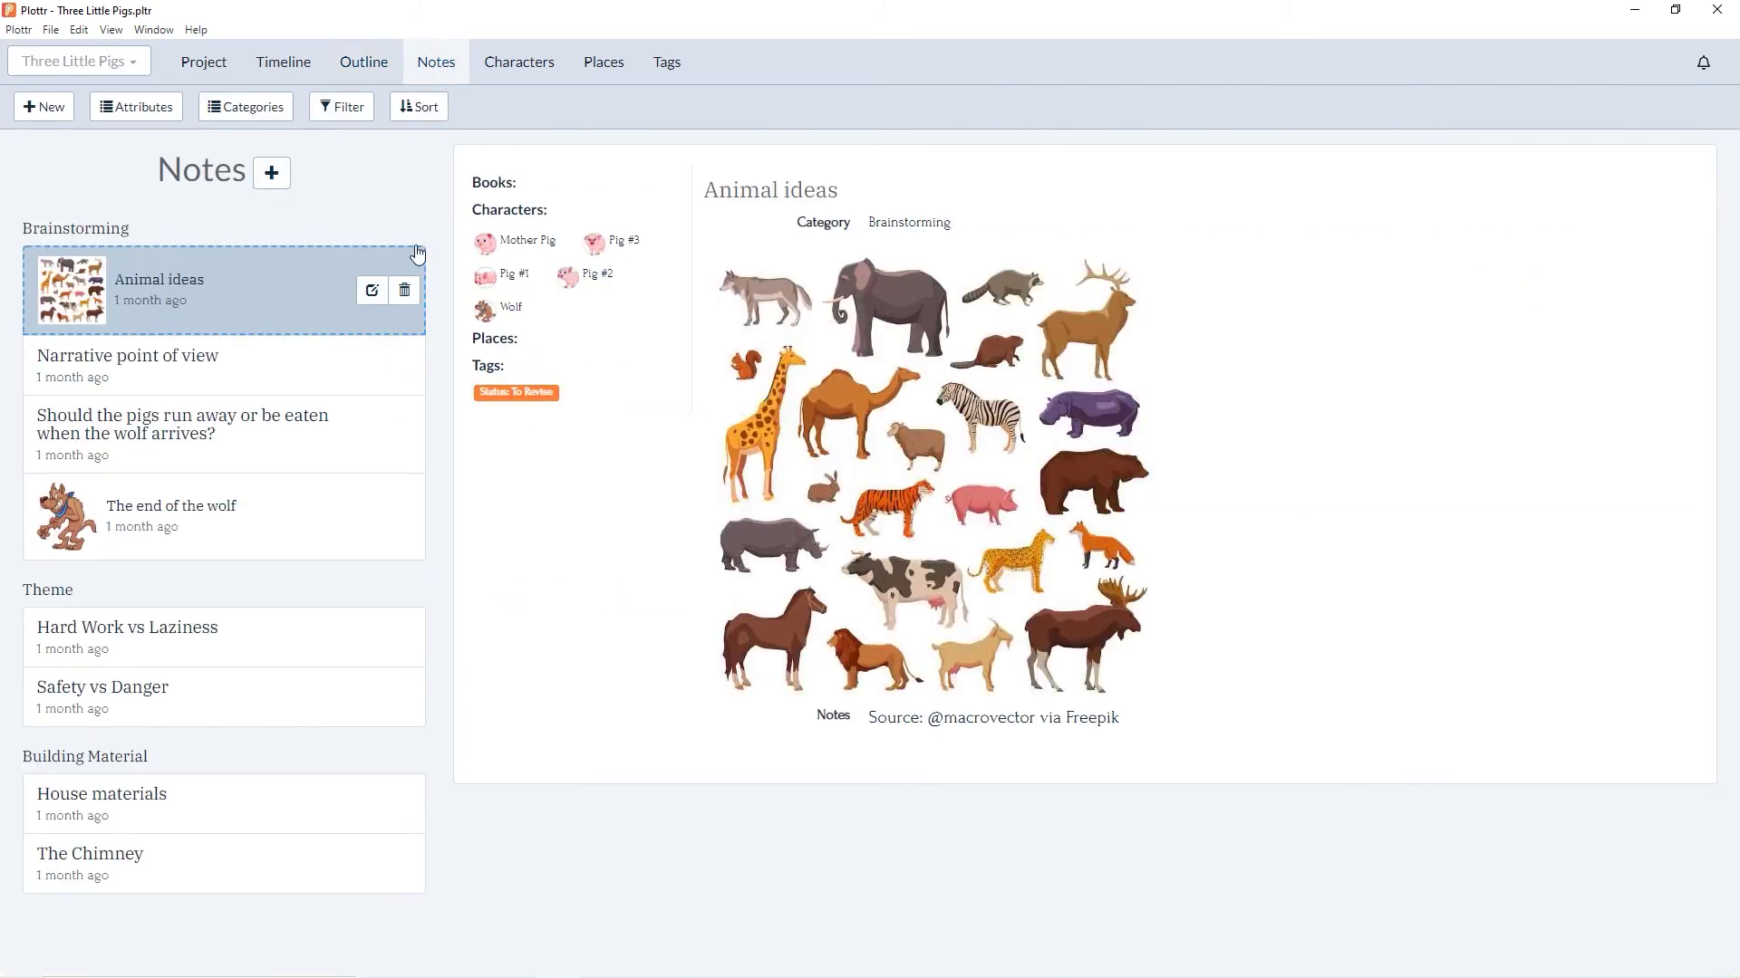
left_click(513, 366)
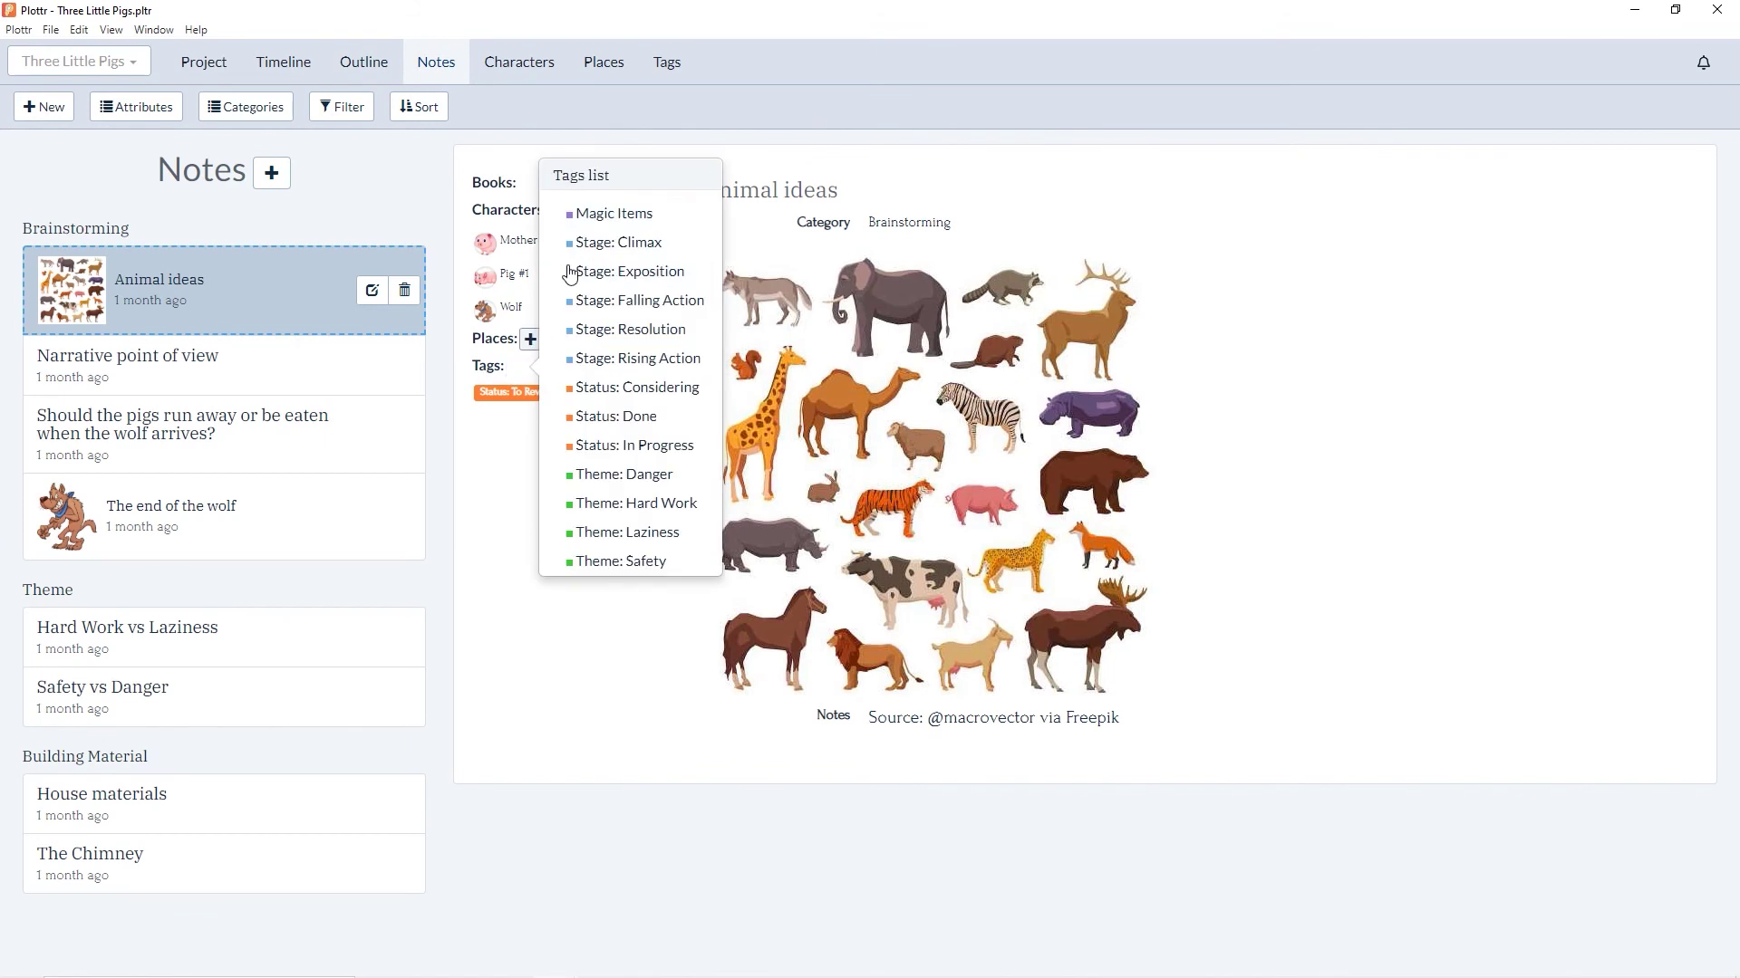
scroll(586, 218, "down", 1)
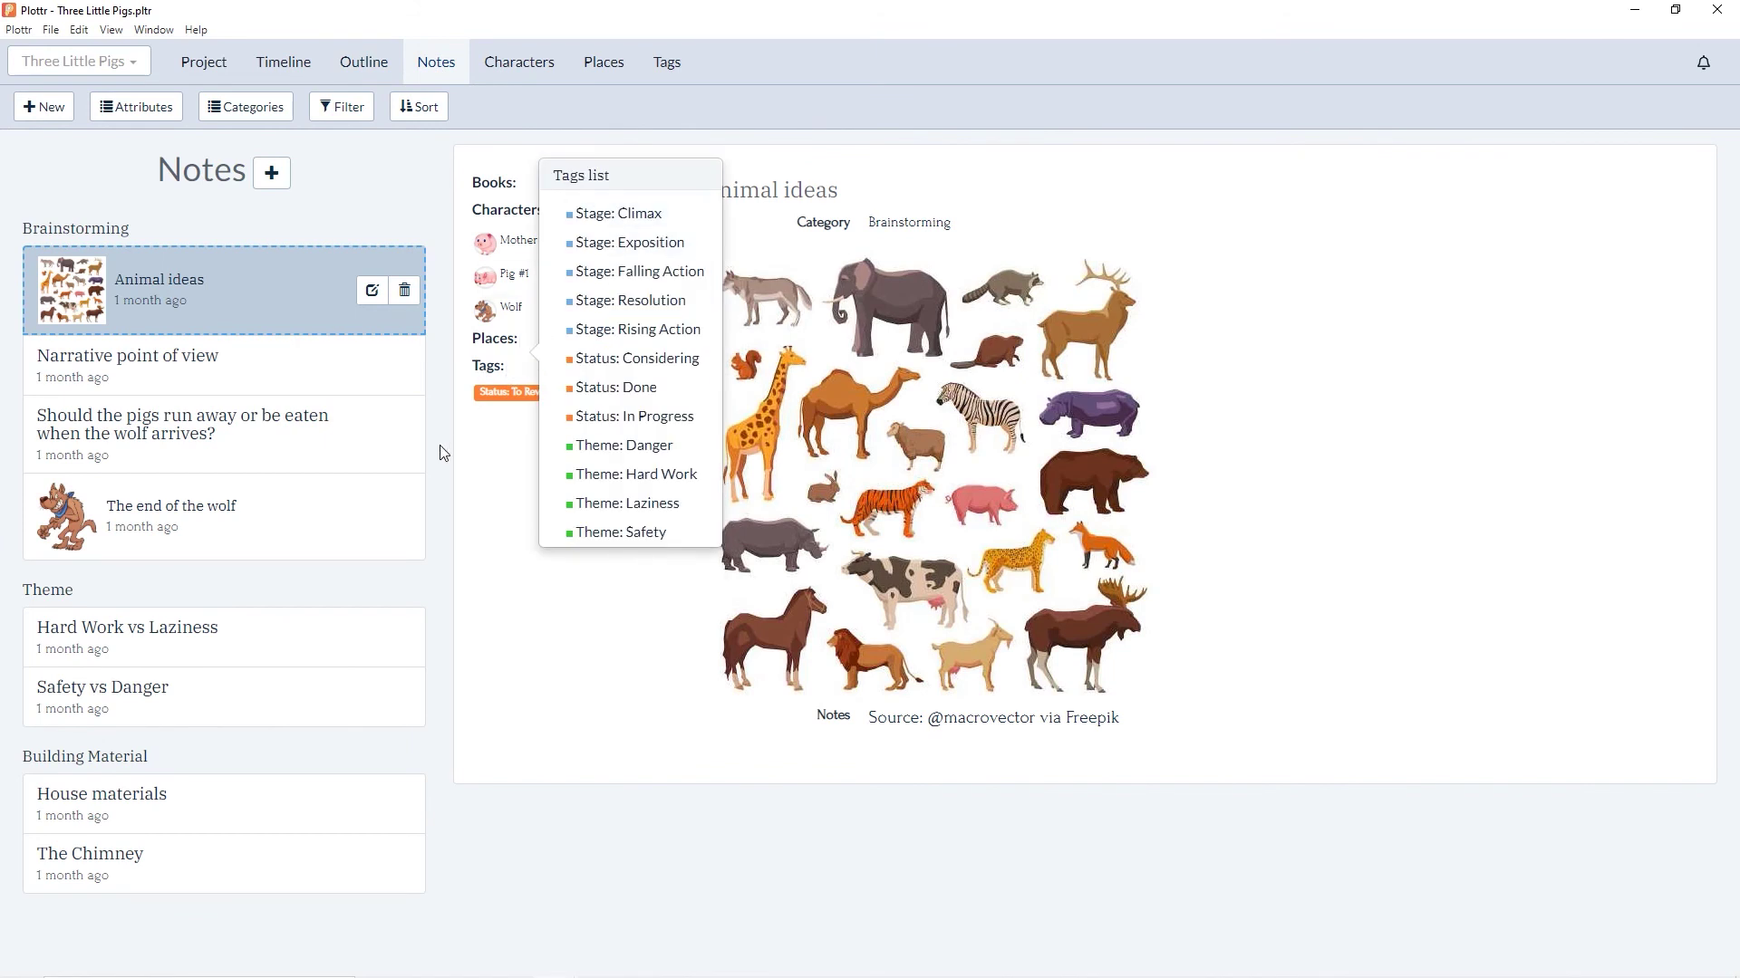
left_click(477, 496)
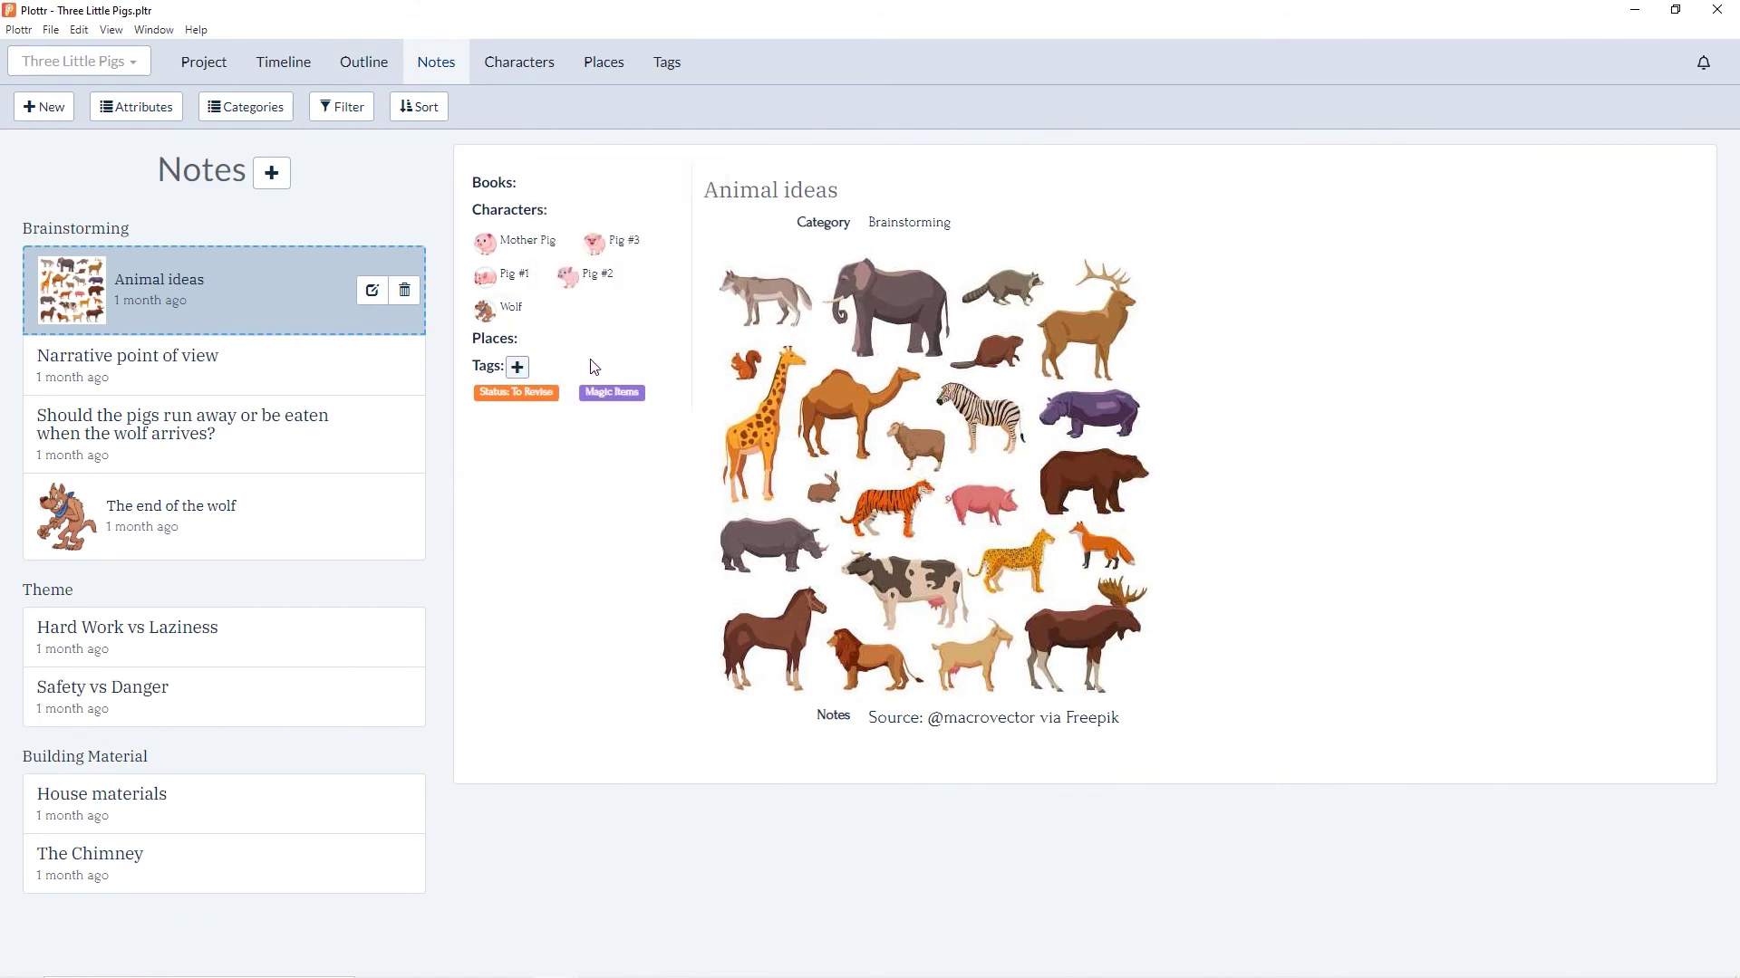
Filter the notes list to show only notes tagged Magic Items
left_click(341, 121)
left_click_drag(350, 612, 496, 615)
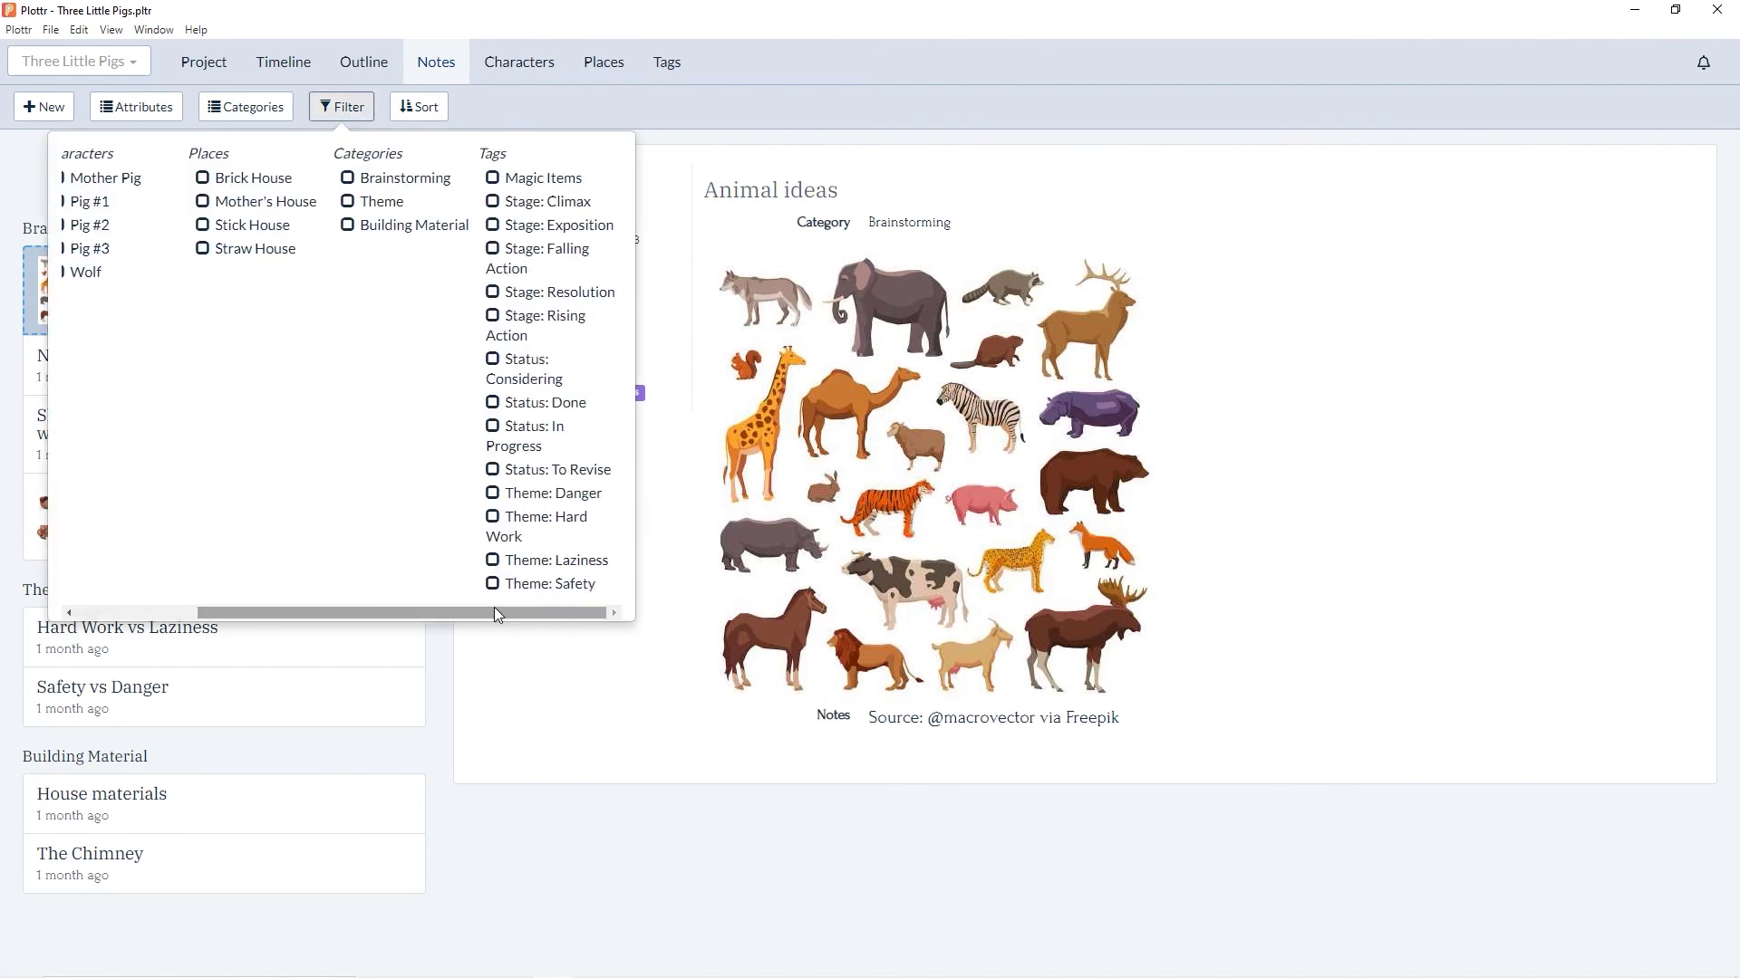
left_click(494, 180)
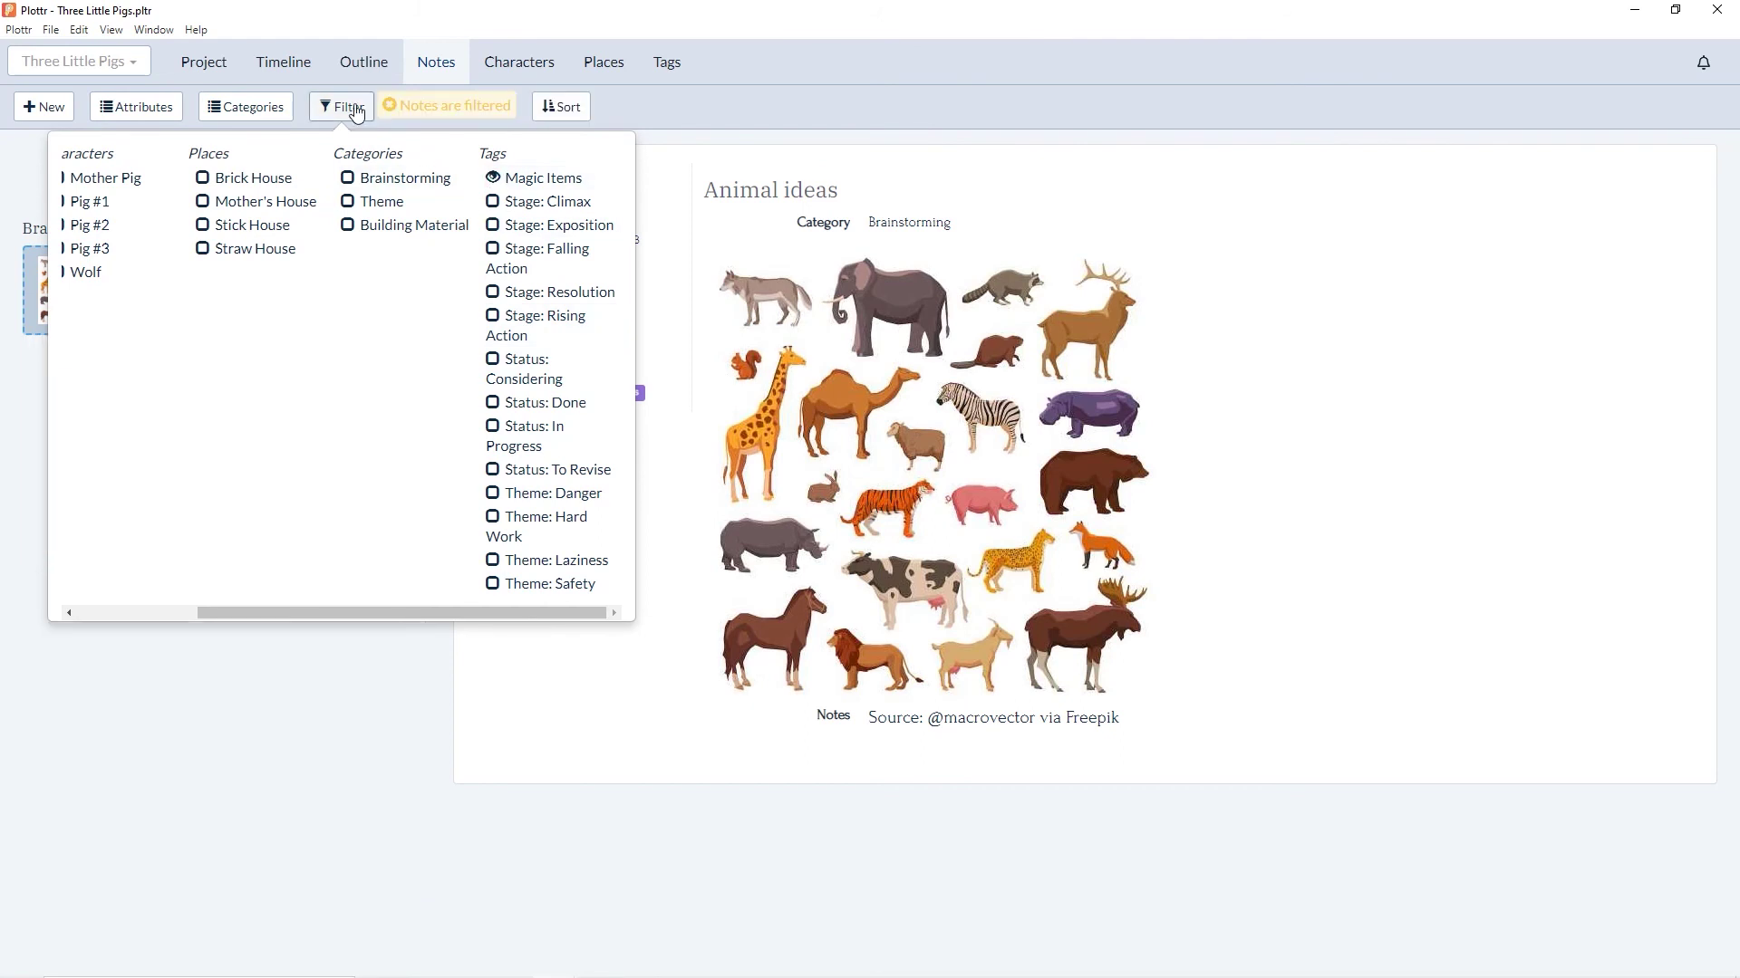
left_click(355, 110)
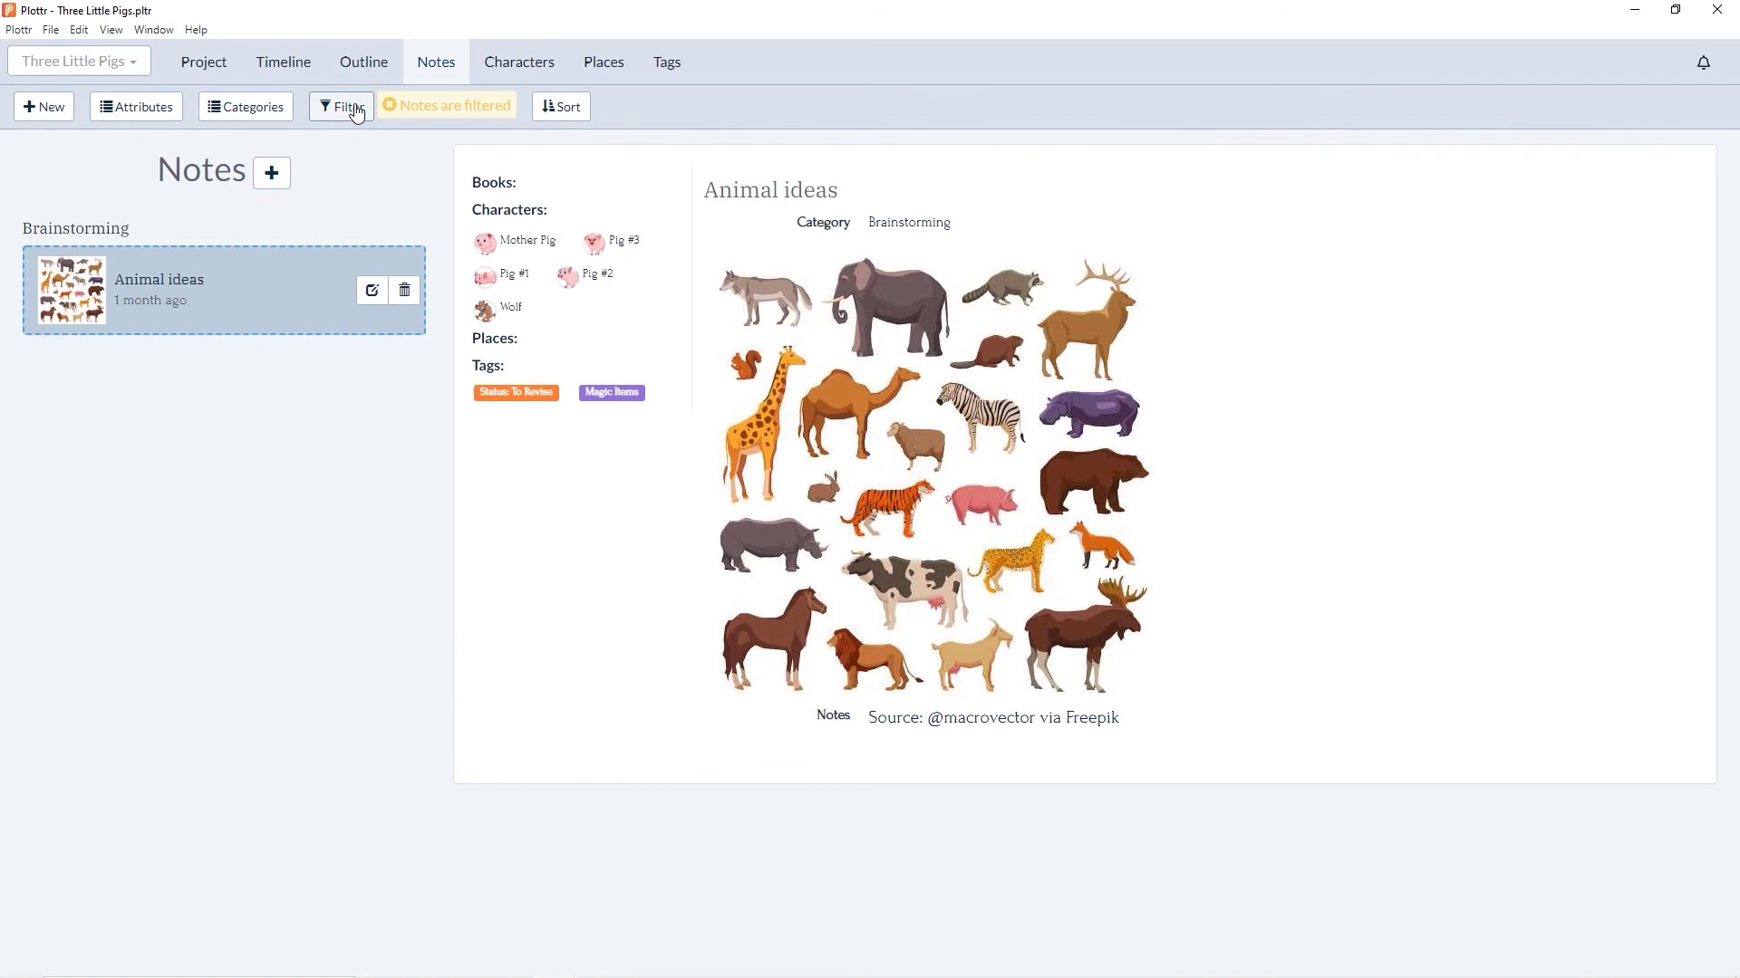
Clear the notes filter and add the Magic Items tag to character Pig #3
left_click(427, 107)
left_click(504, 65)
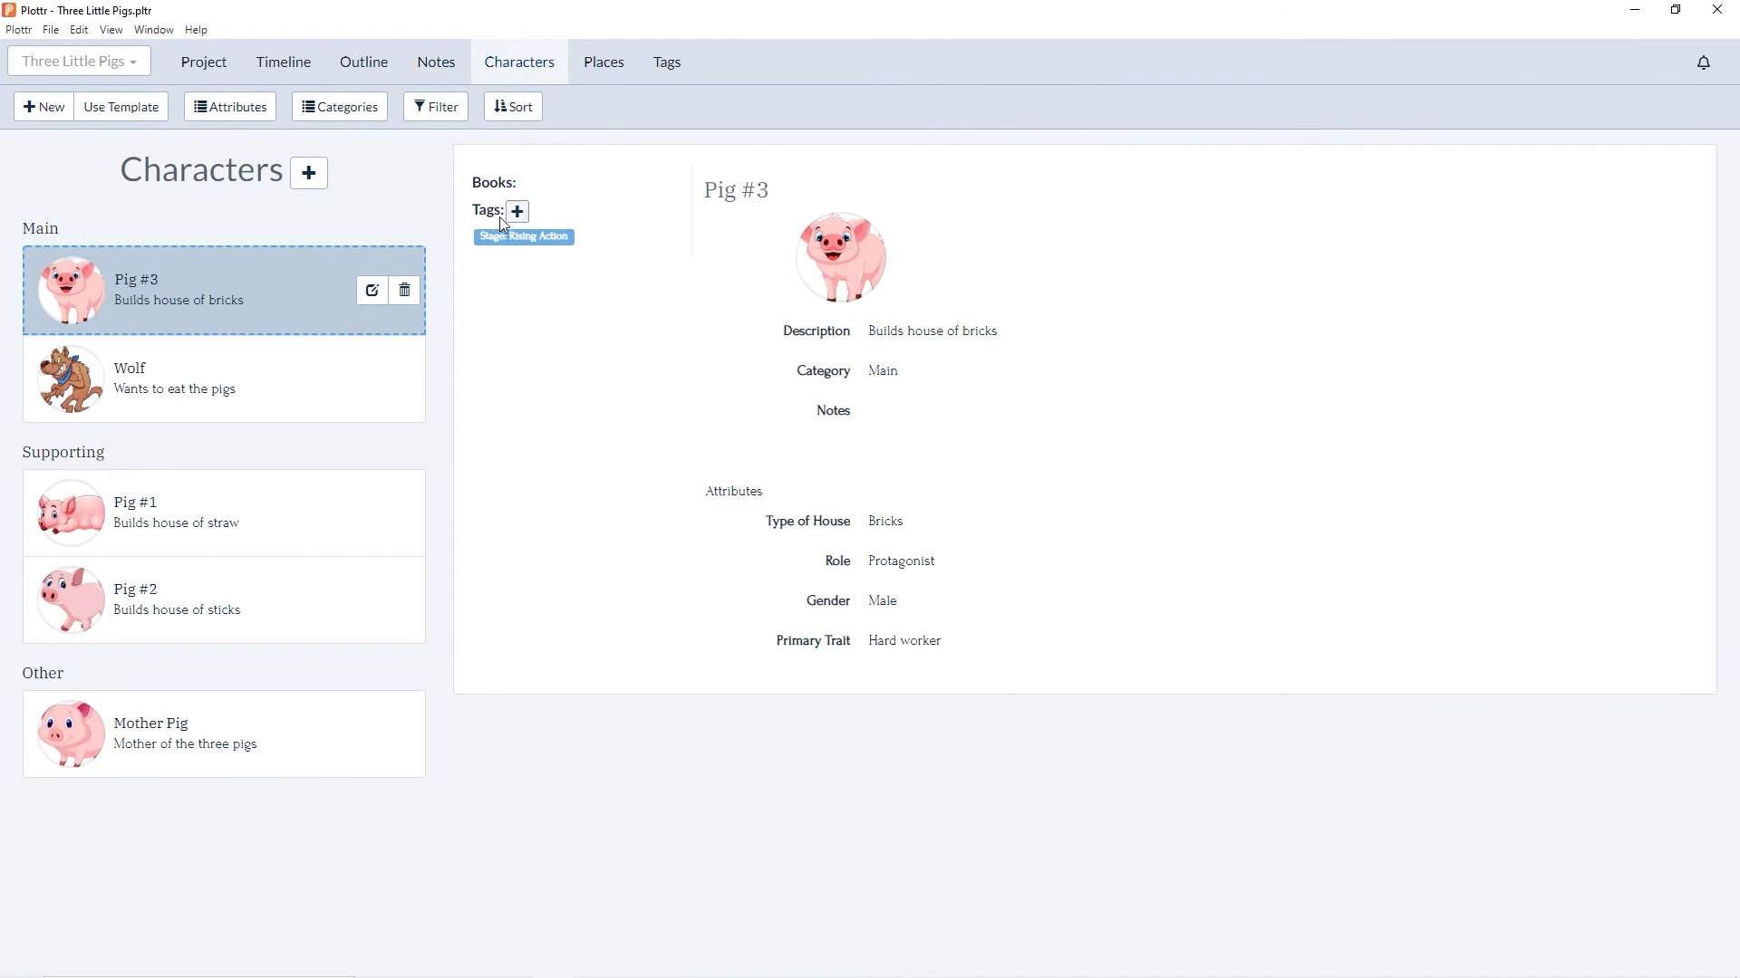
left_click(518, 212)
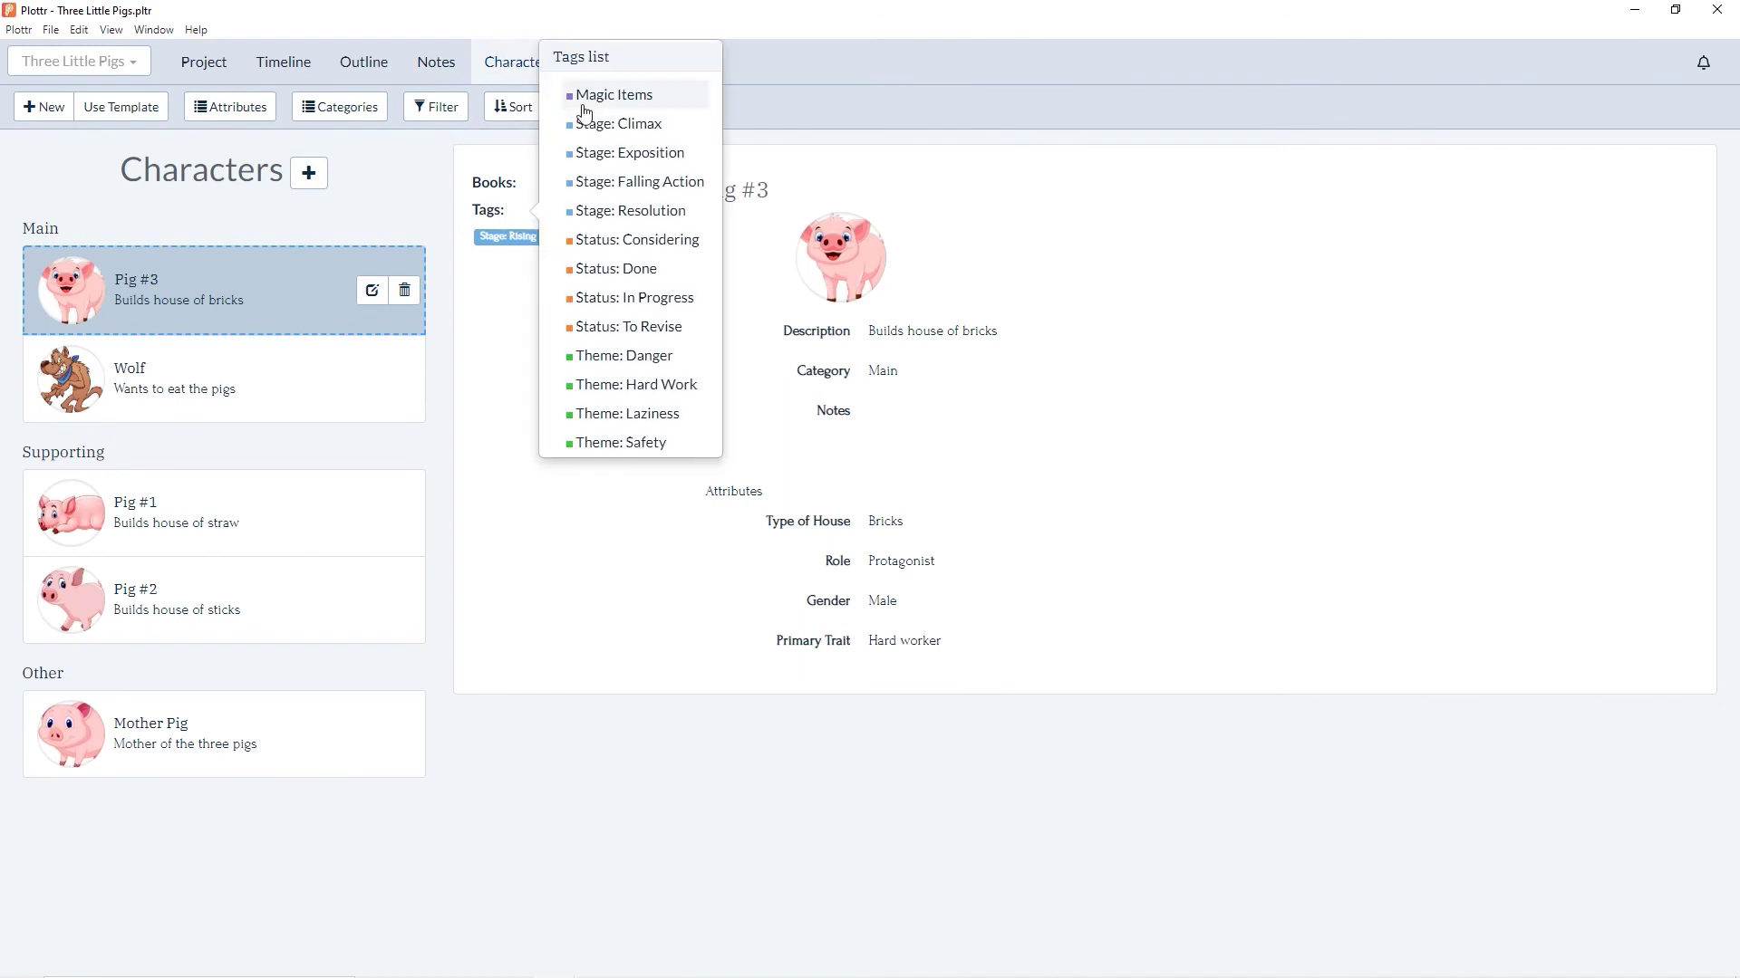
left_click(613, 95)
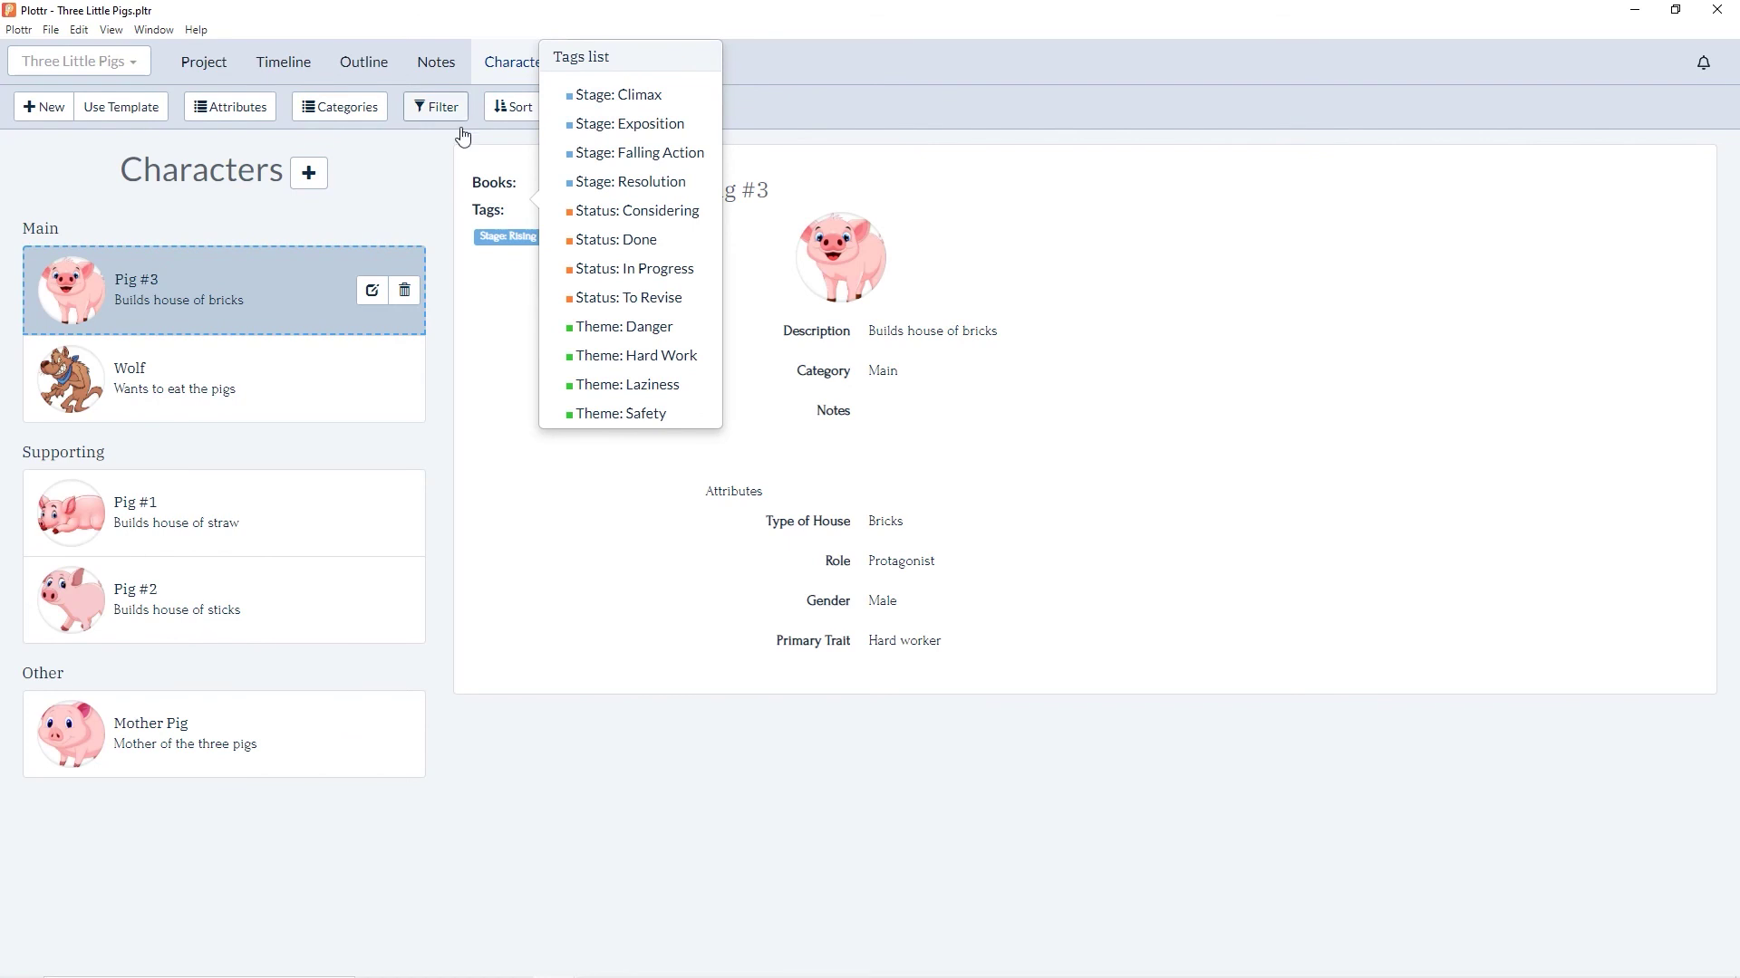
left_click(429, 197)
Filter characters by Magic Items to confirm only Pig #3 shows, then clear the filter
left_click(442, 118)
left_click(462, 178)
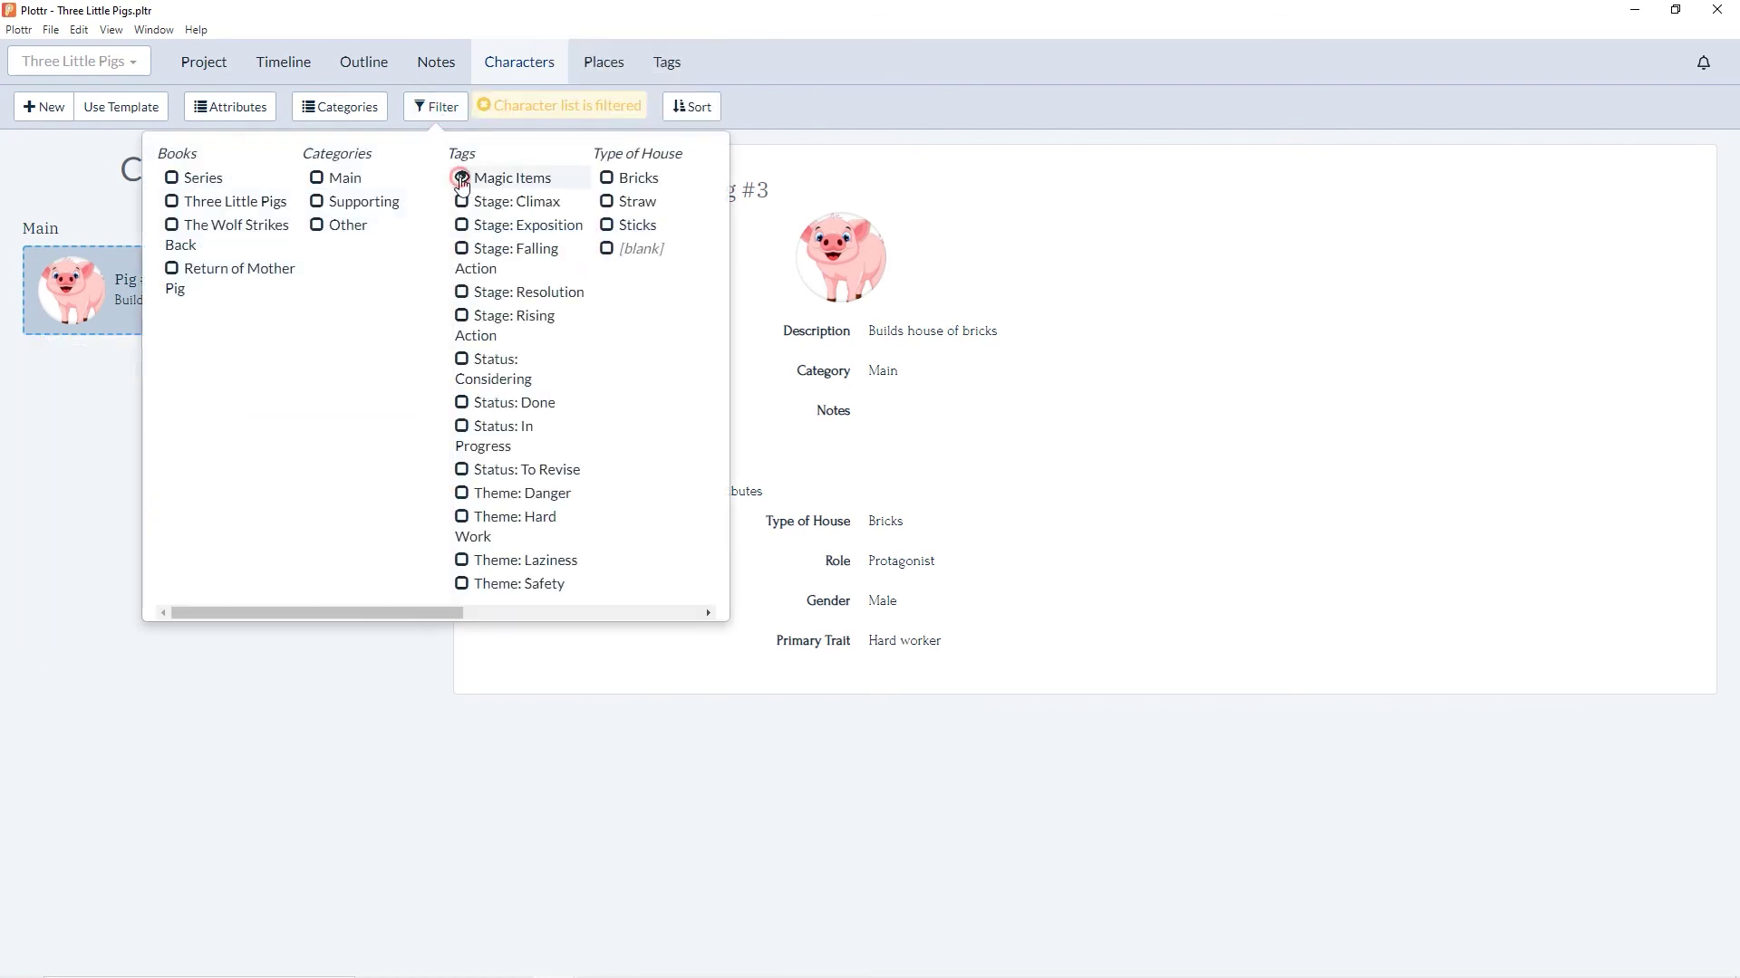
left_click(442, 111)
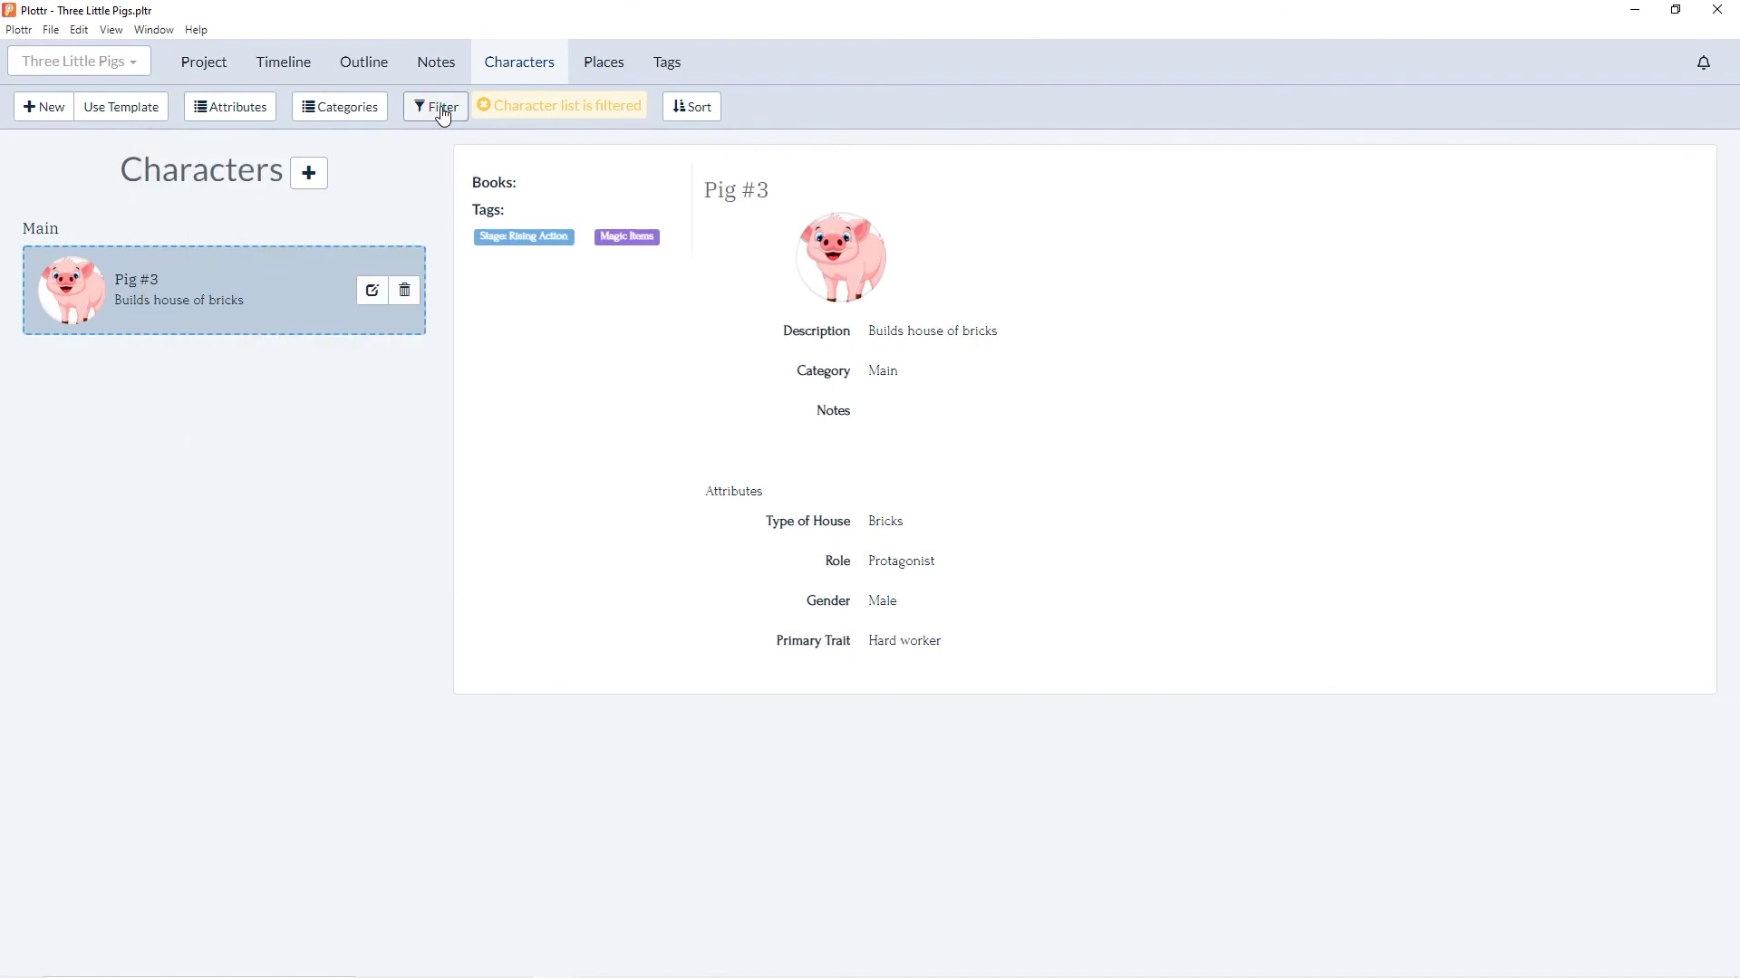
left_click(485, 106)
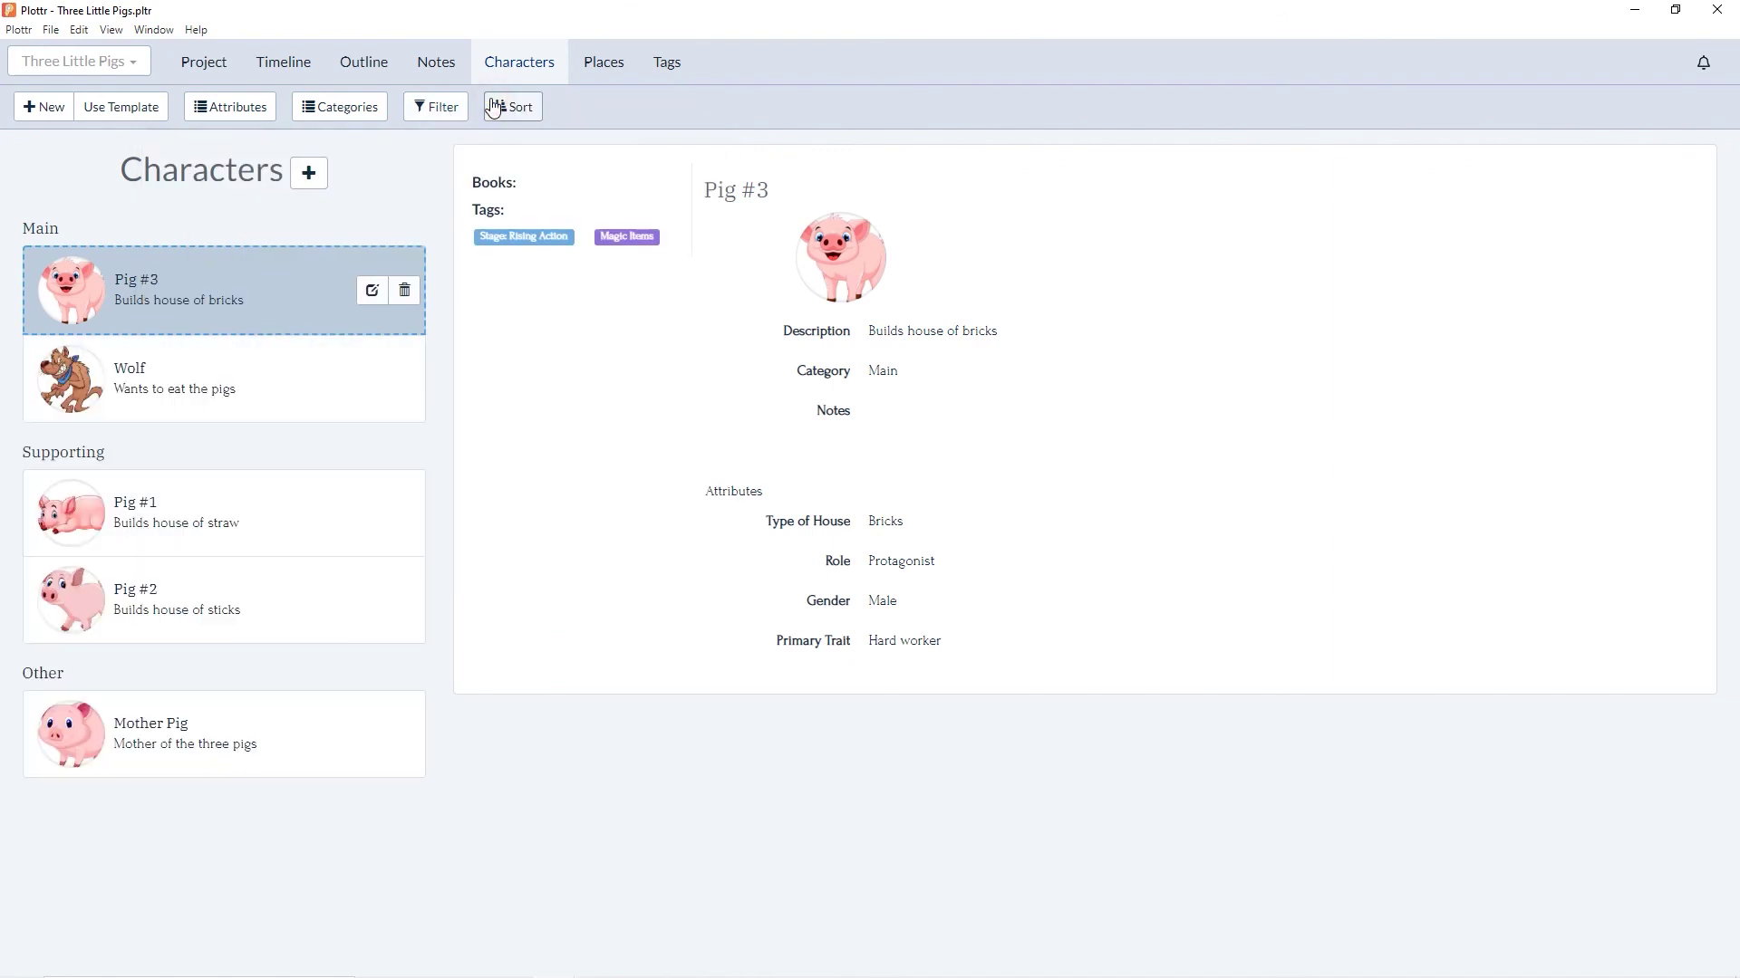
In Places, add the Magic Items tag to Brick House
left_click(589, 64)
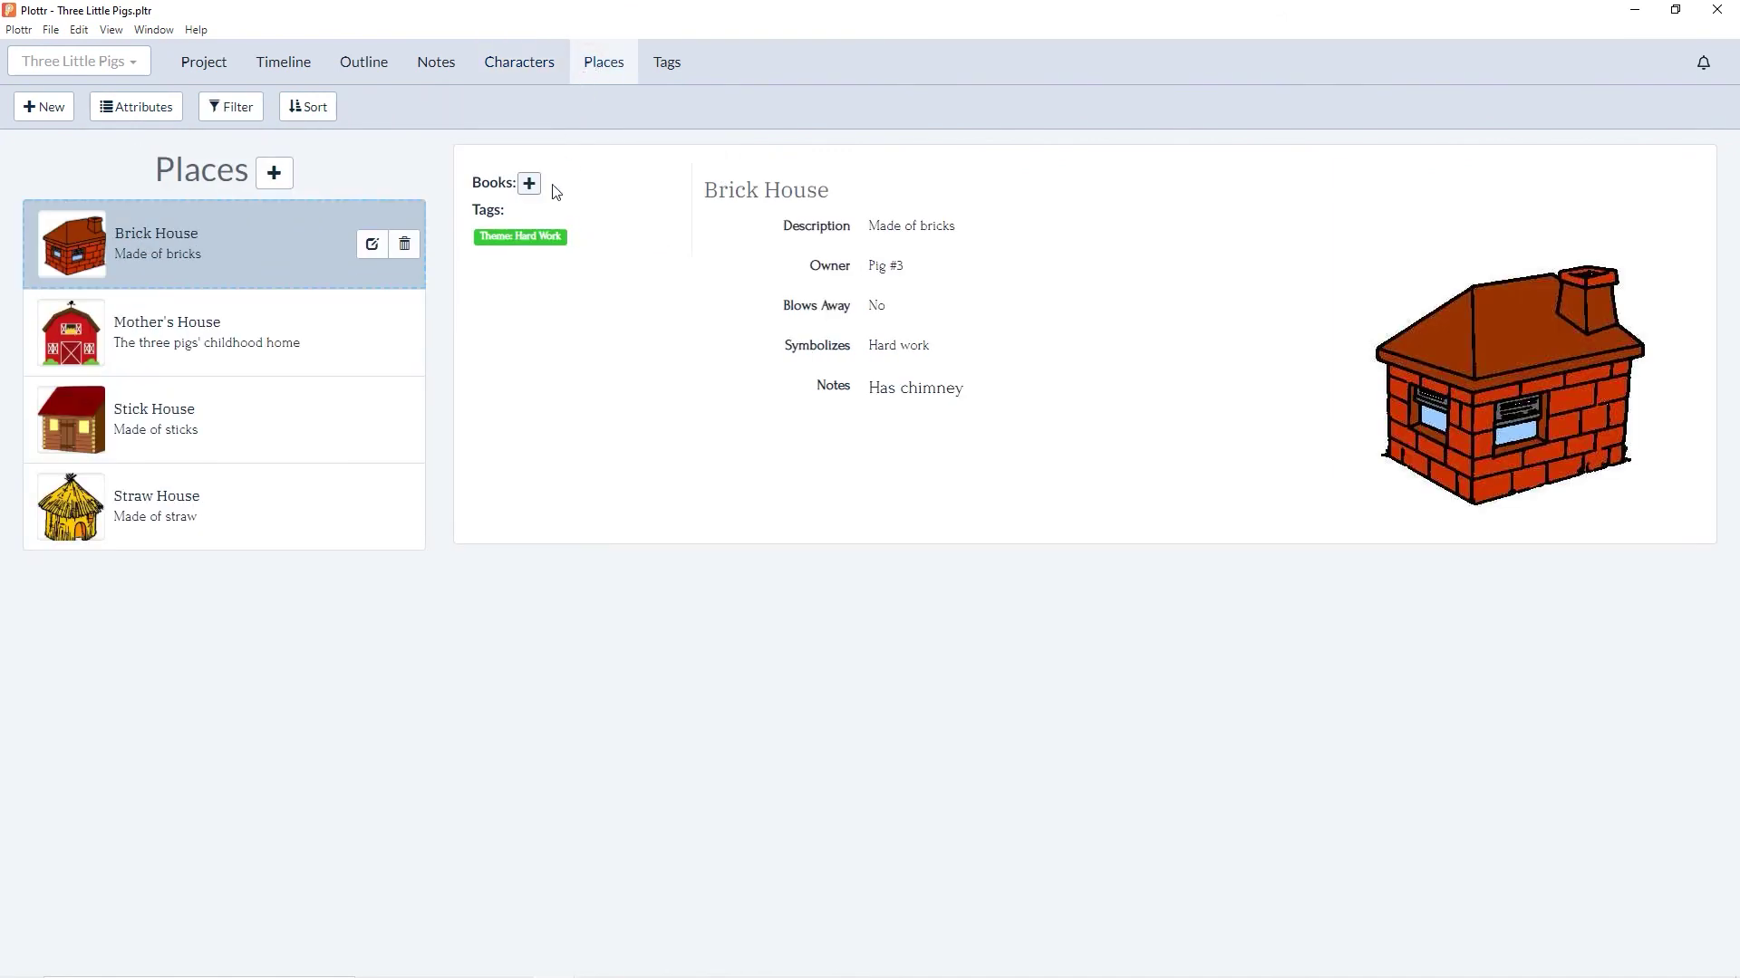
left_click(526, 214)
scroll(574, 94, "down", 1)
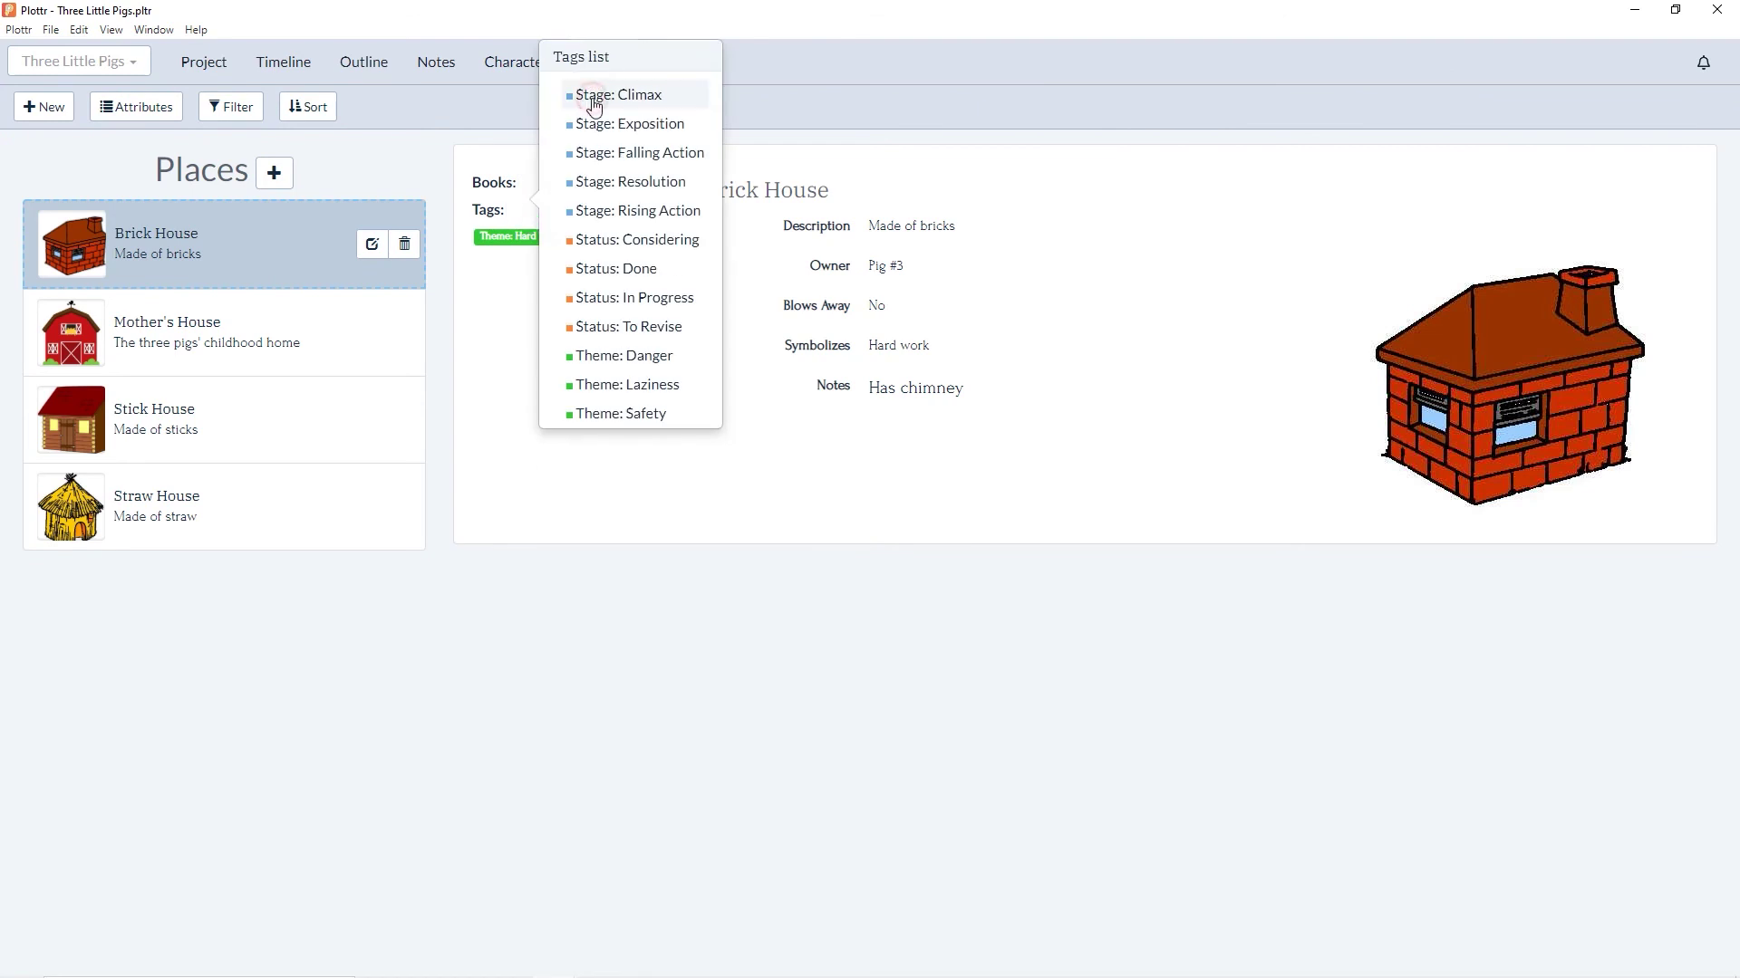
left_click(404, 151)
Filter places by Magic Items to show only Brick House, then clear the filter
left_click(253, 117)
left_click(194, 178)
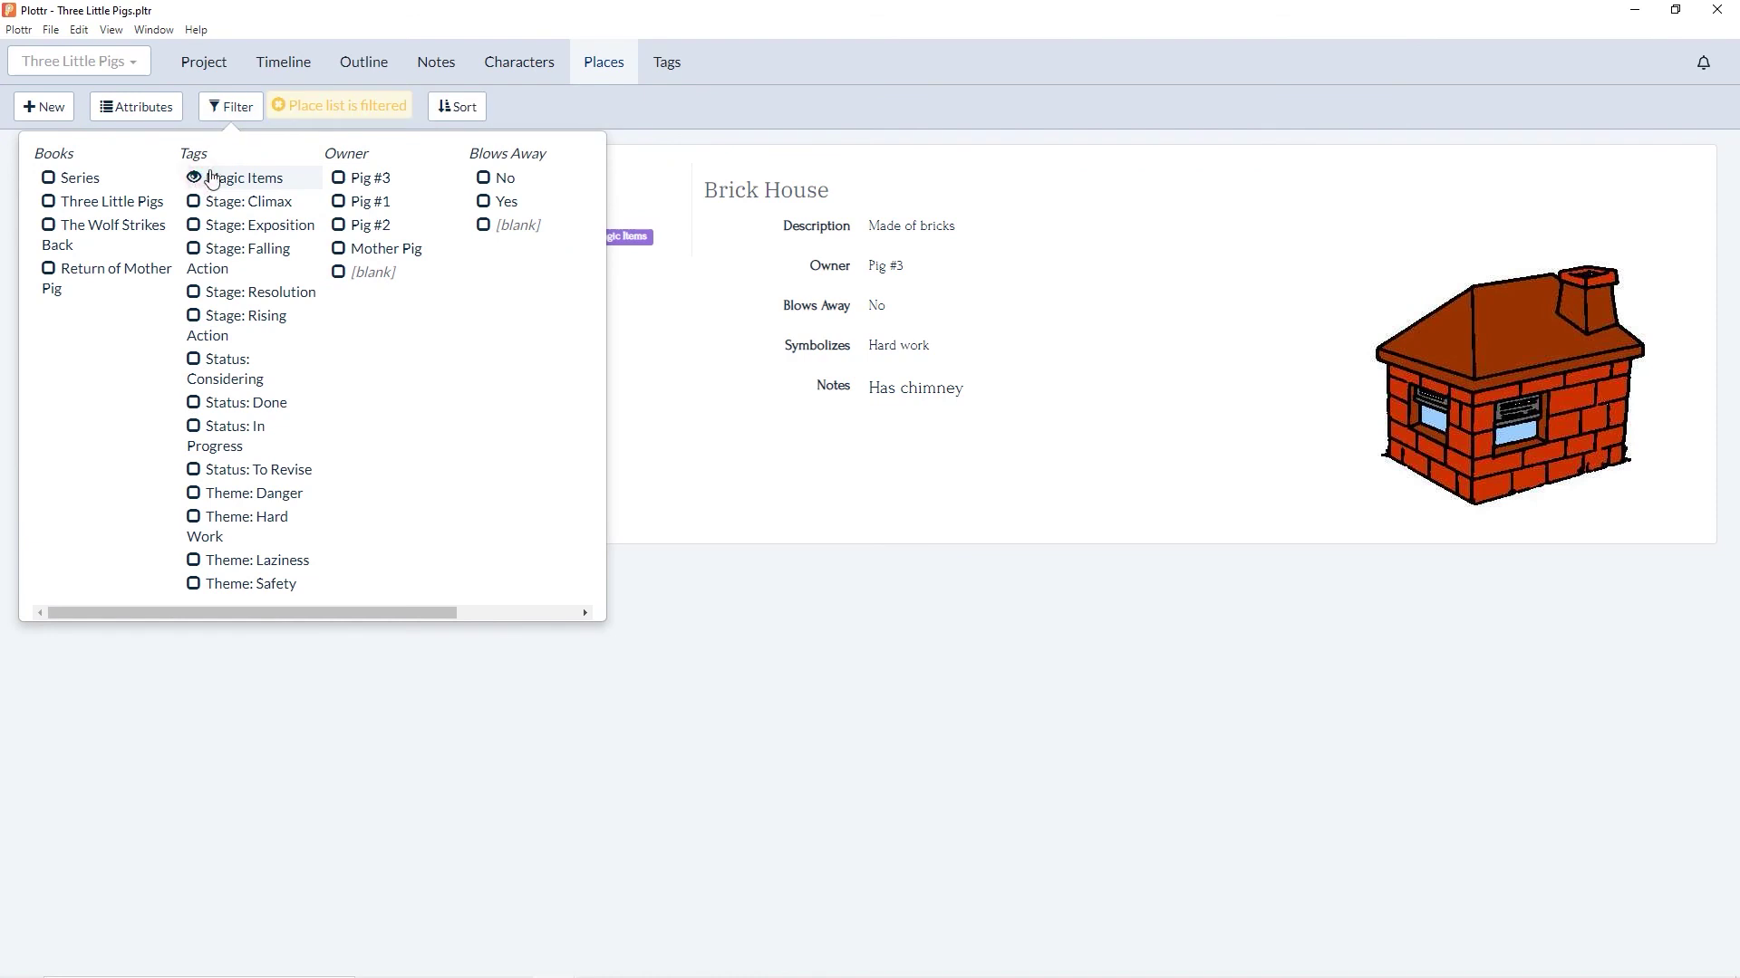
left_click(240, 113)
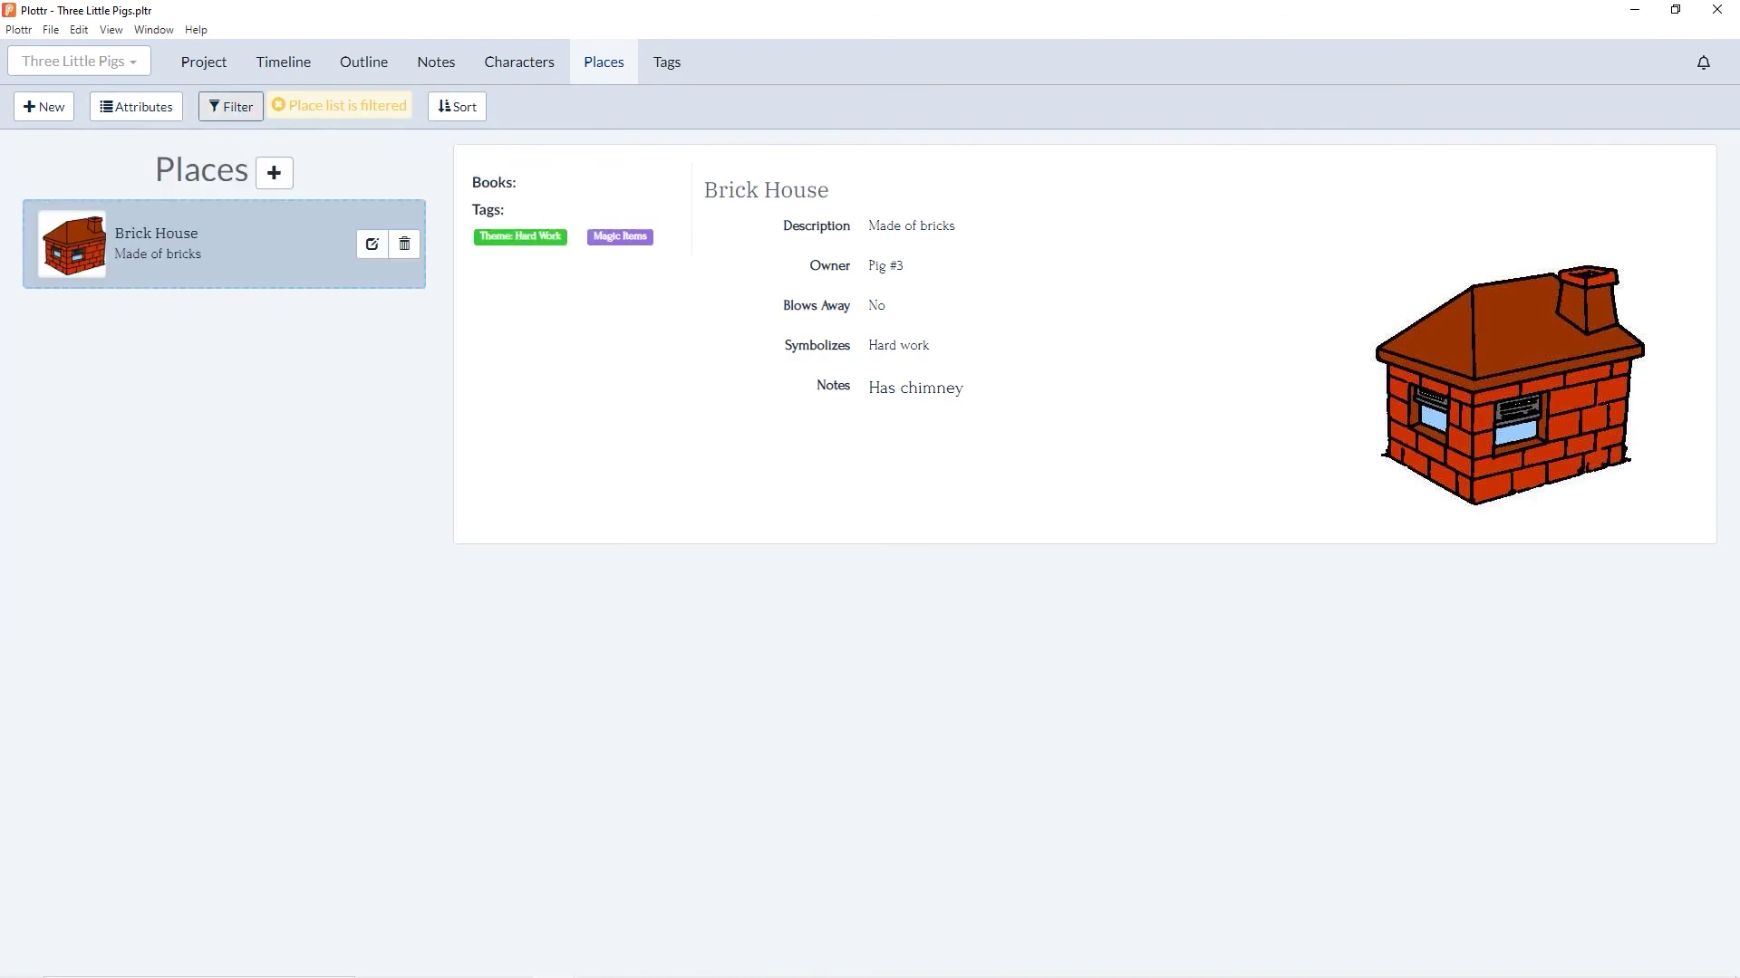
left_click(352, 112)
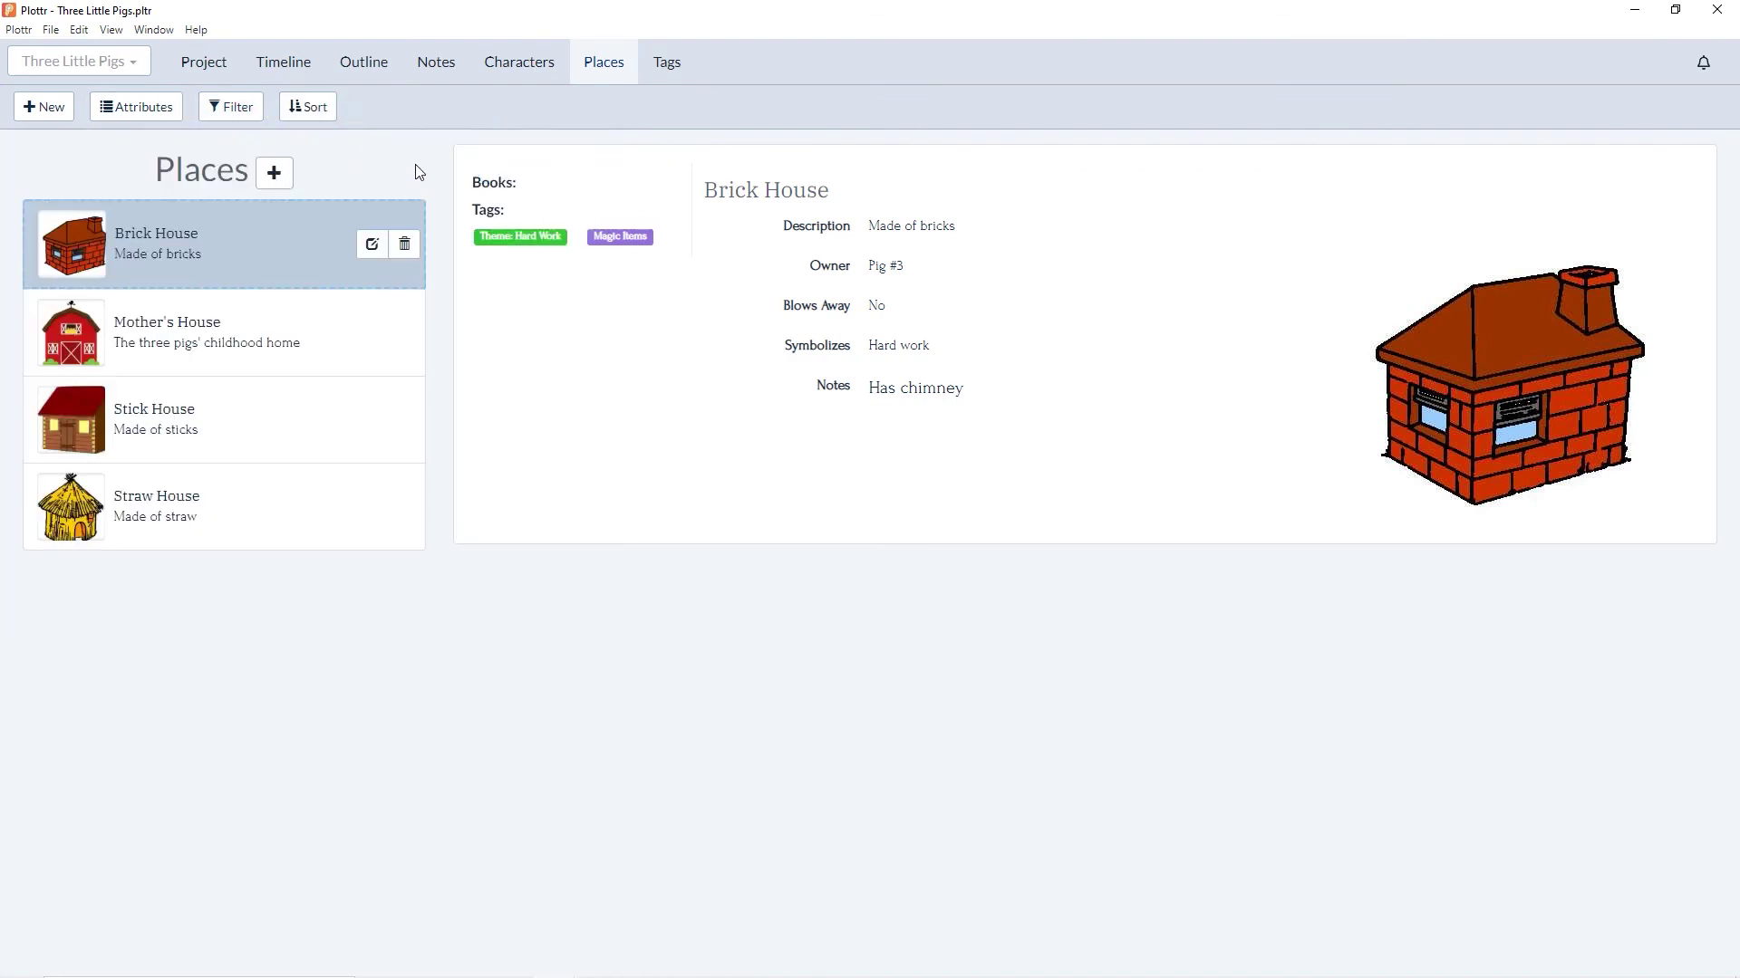
Remove Magic Items from Brick House, filter by it again to find no places, then clear the filter
left_click(665, 239)
left_click(211, 114)
left_click(195, 178)
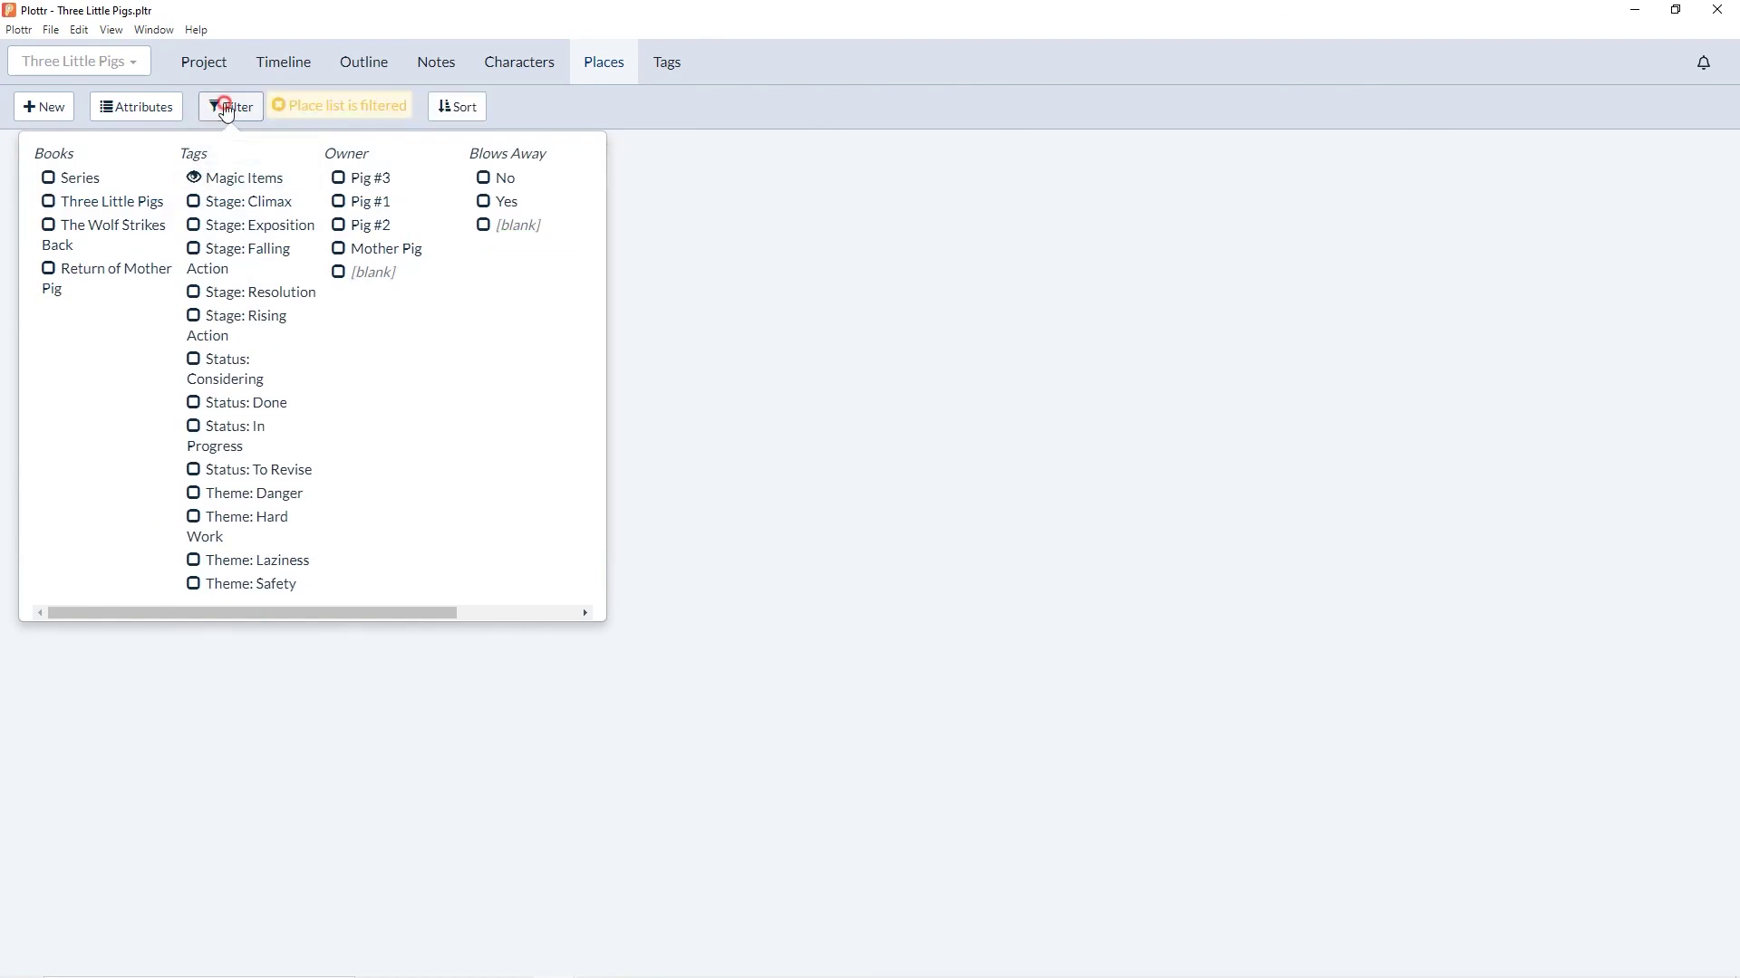
left_click(227, 108)
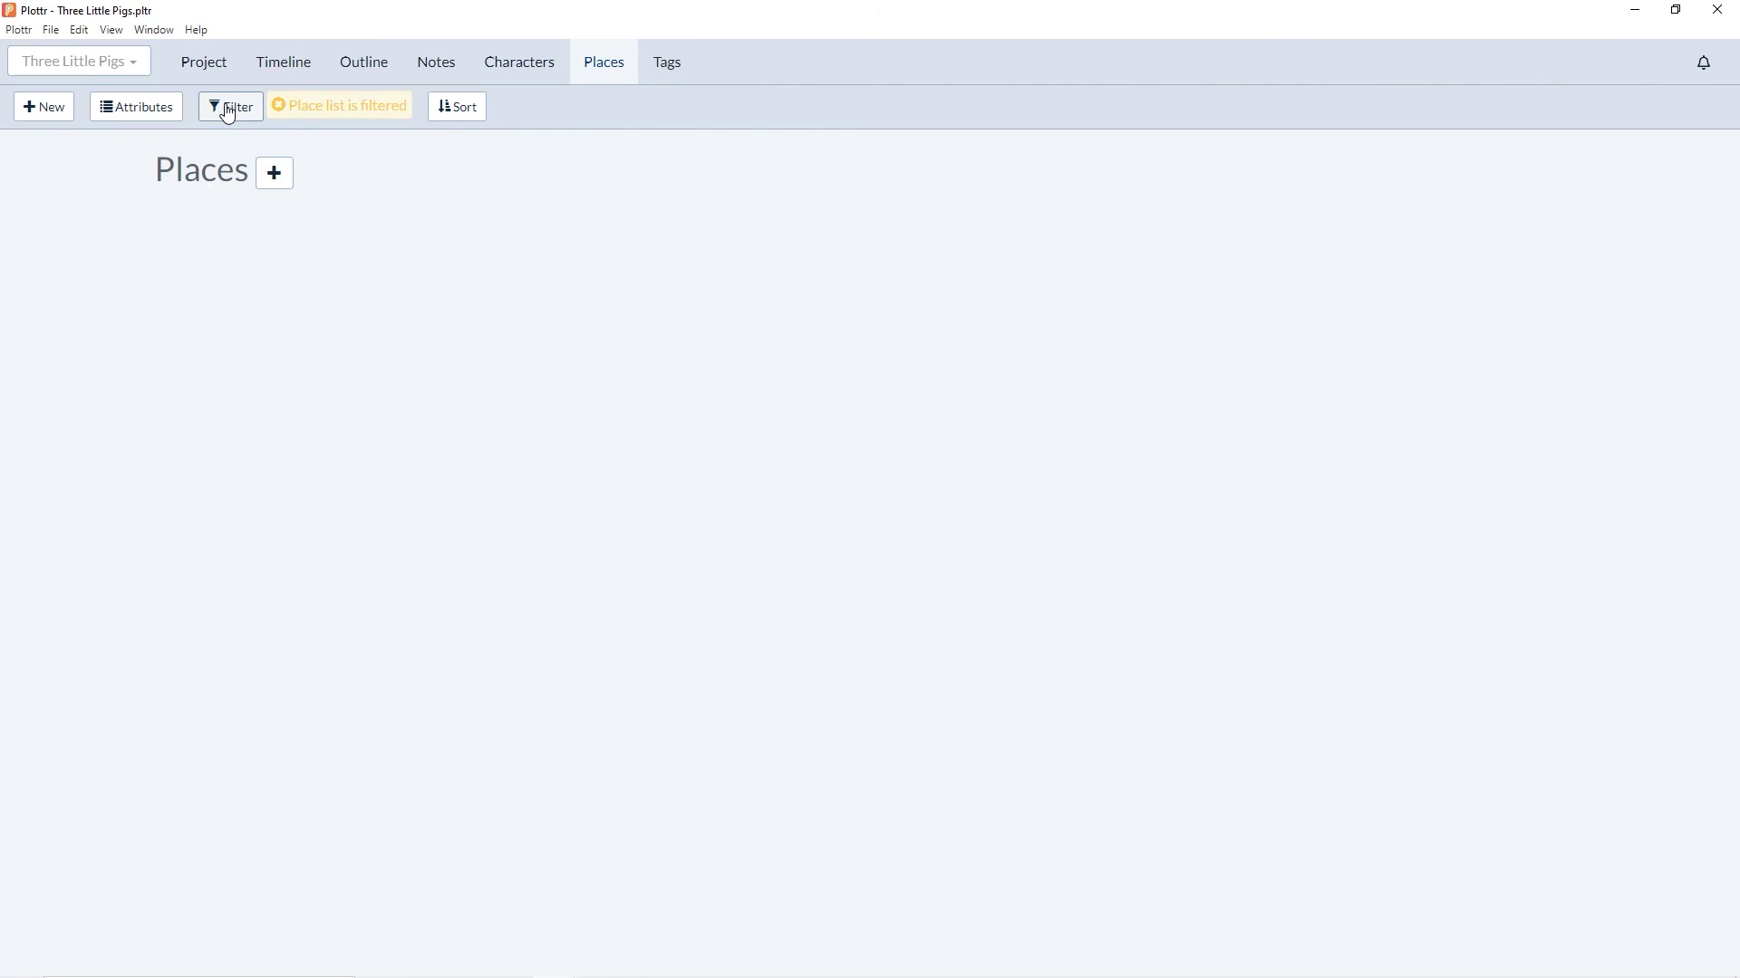
left_click(310, 107)
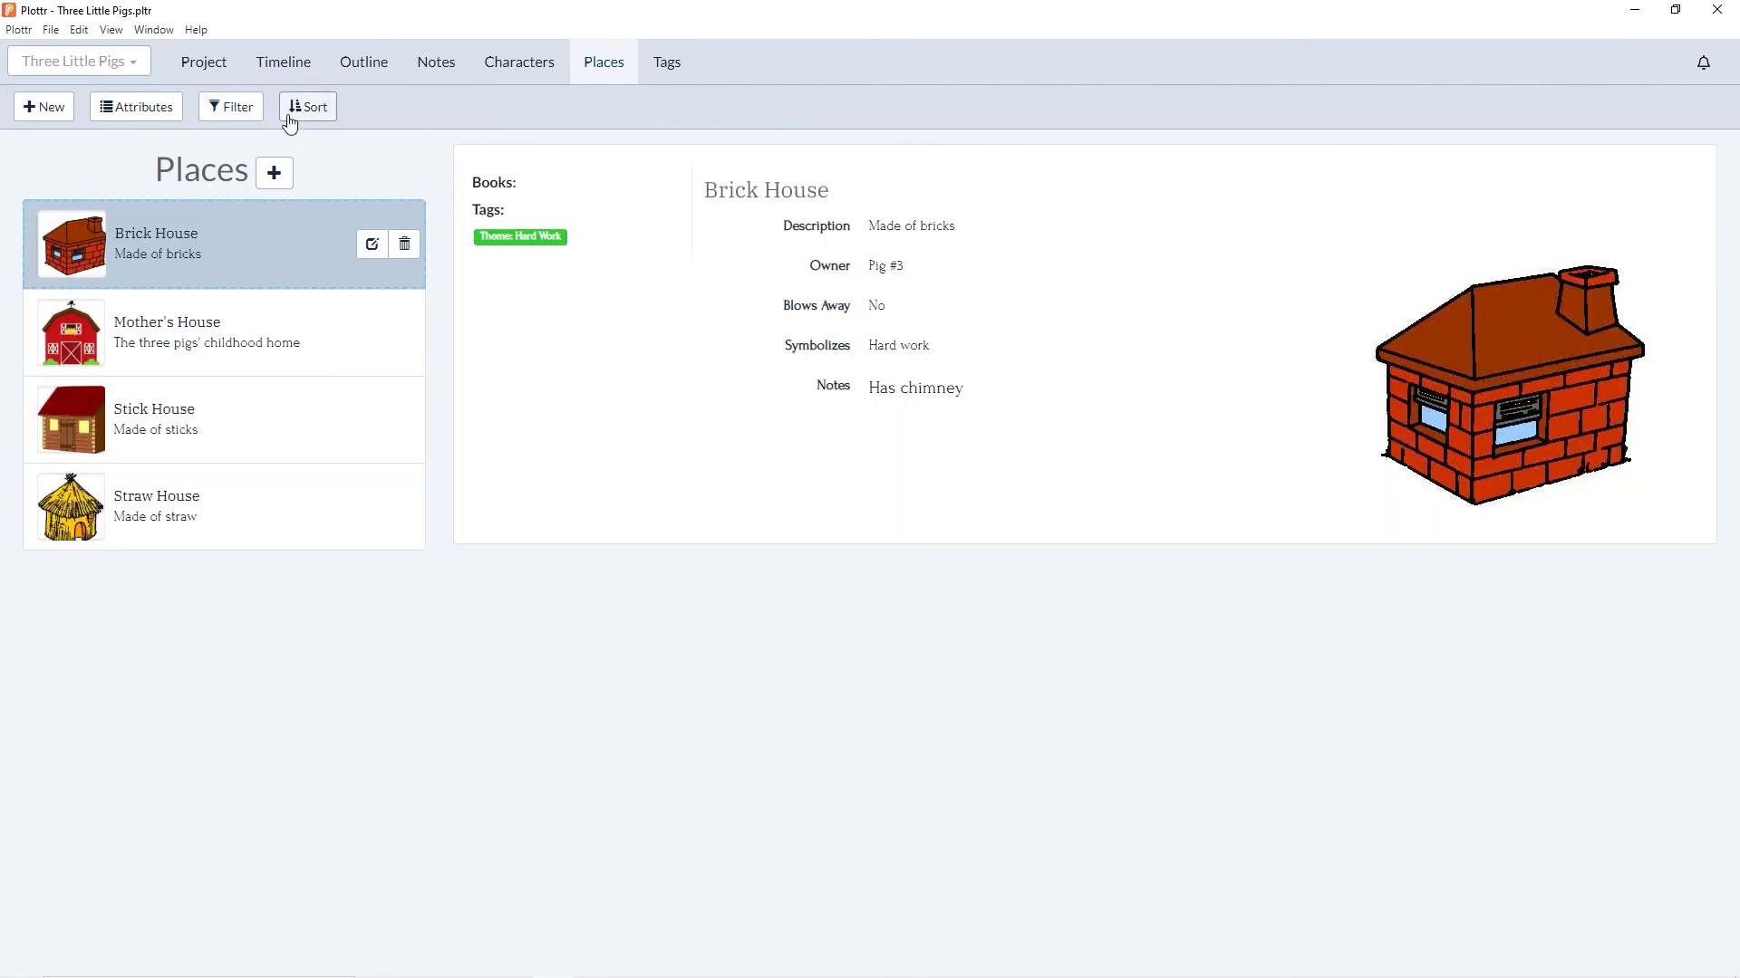
Go back to the Tags page to see Magic Items listed under Uncategorized
left_click(671, 68)
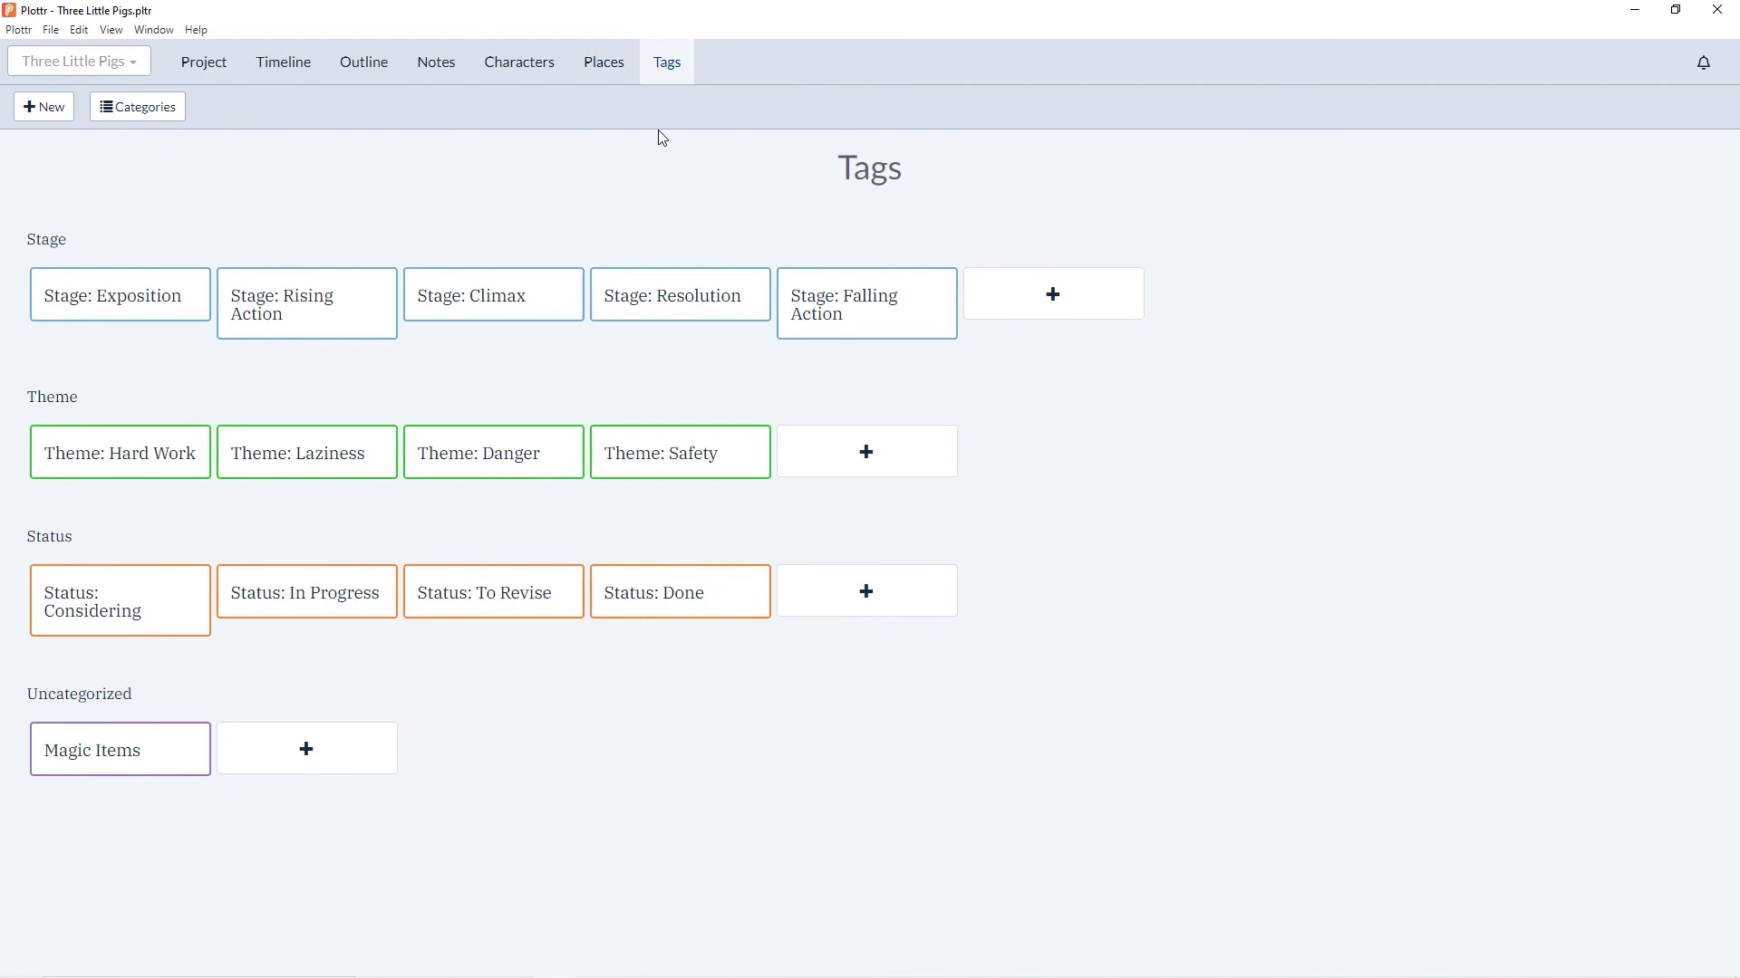